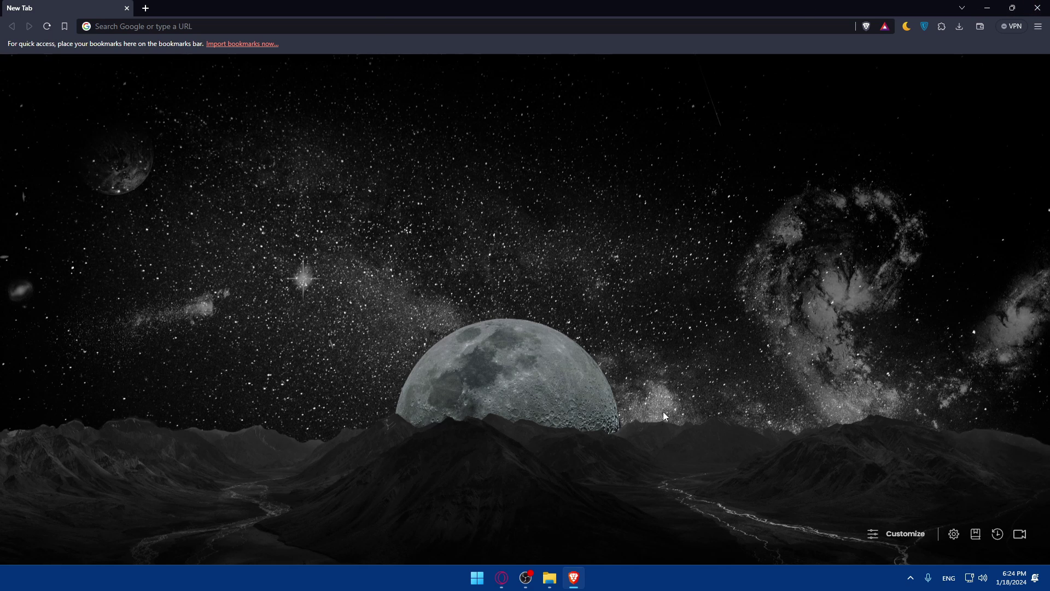
Step: Minimize and restore the browser window, bringing it back to the front
click(574, 581)
click(575, 582)
click(580, 580)
key(alt+Tab)
Step: Go to infinityfree.com and log in to the hosting dashboard
click(168, 26)
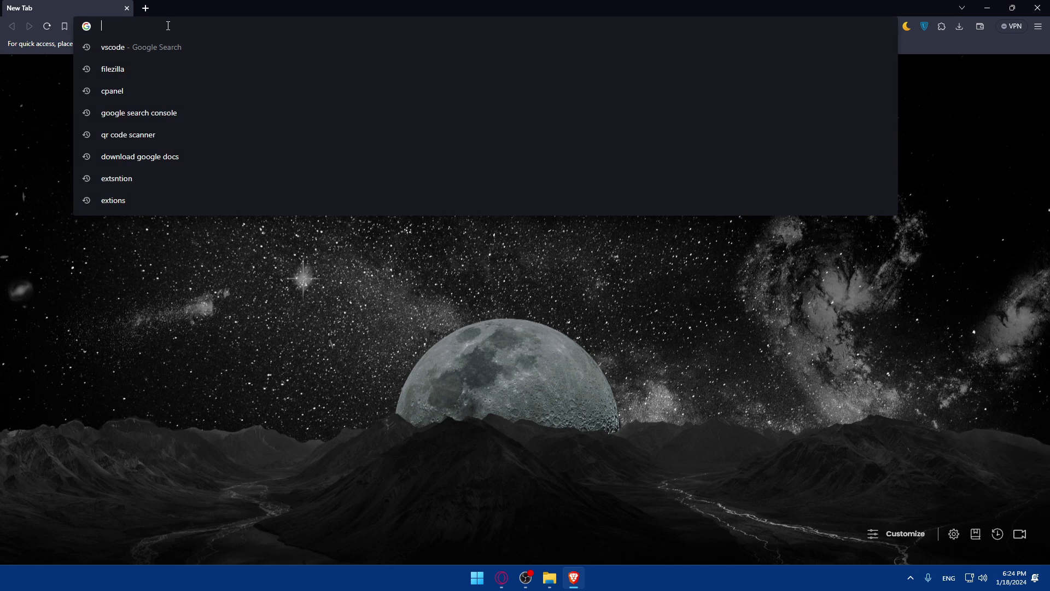
text(infinityfree.com)
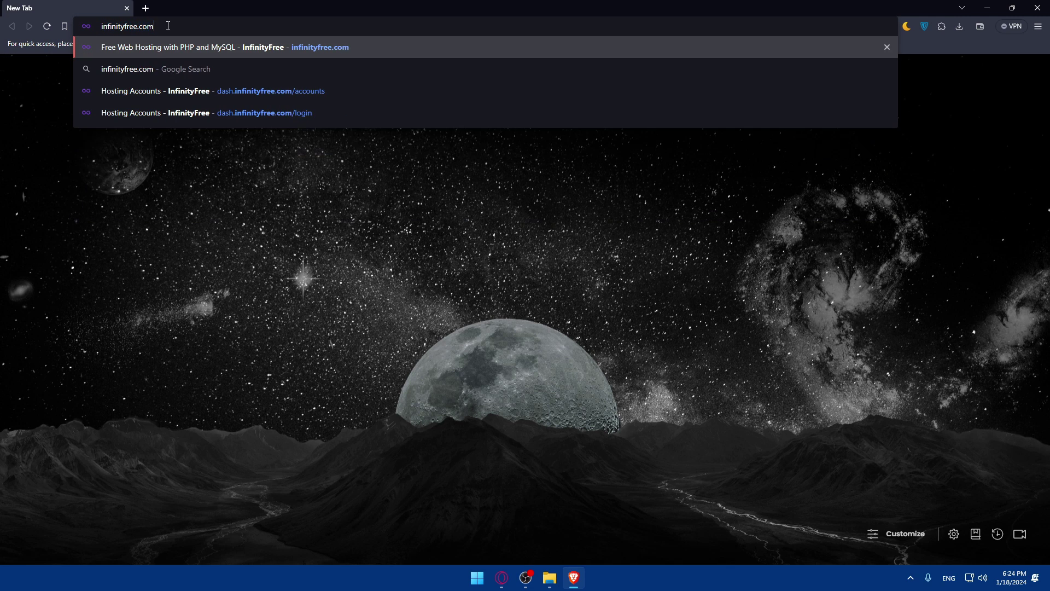
key(Return)
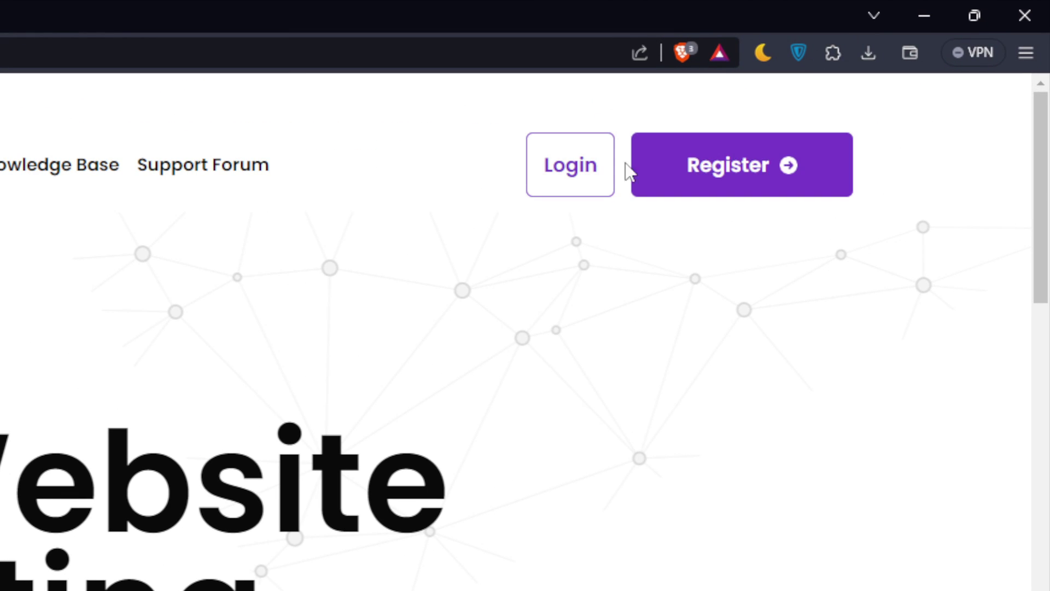
click(600, 172)
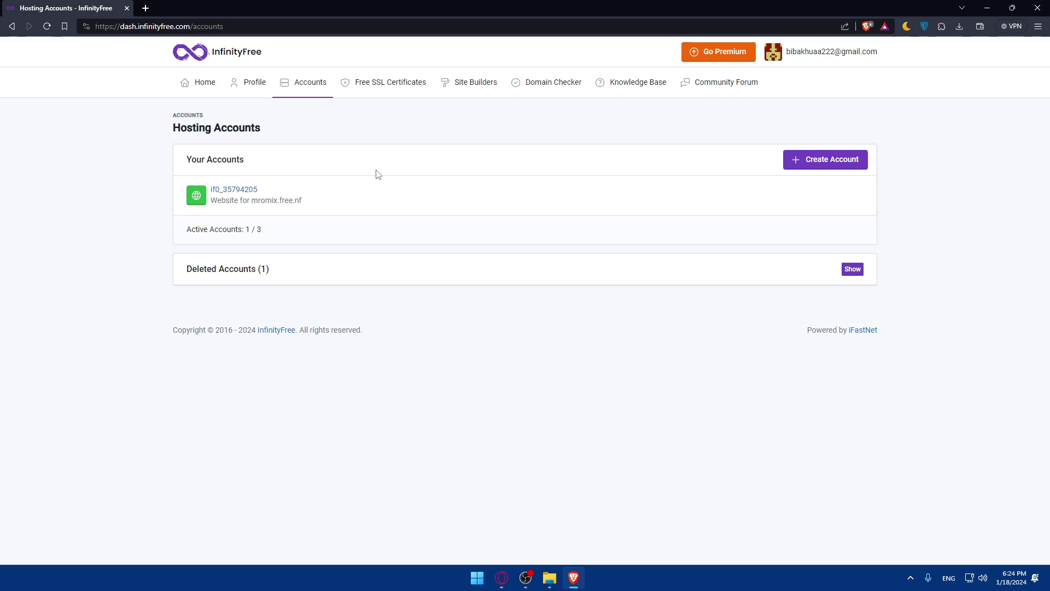
Step: Open the hosting account's details page with its control panel loaded in a second tab
click(241, 192)
click(306, 232)
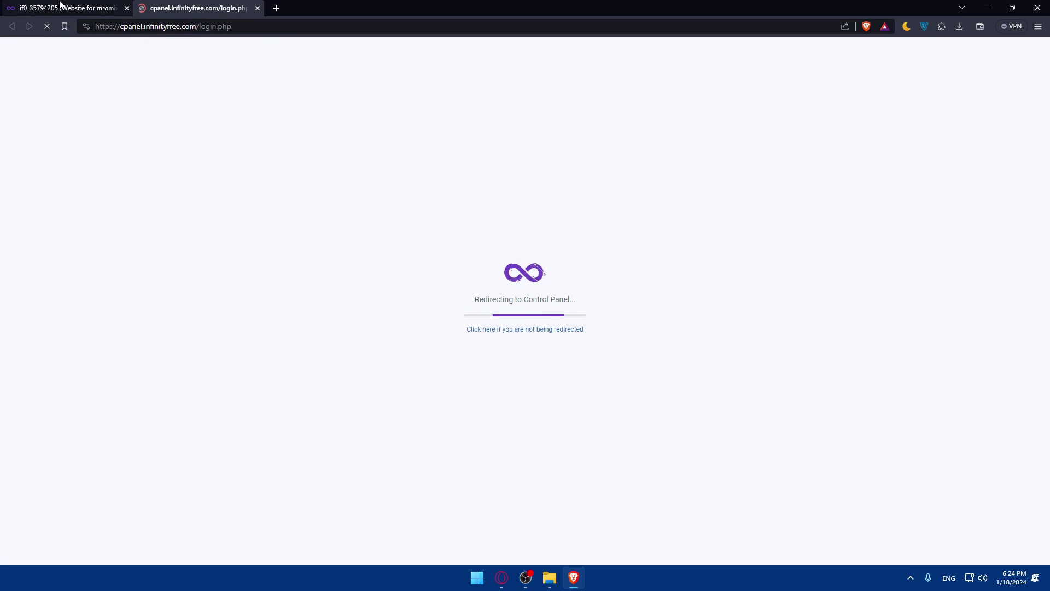
click(60, 8)
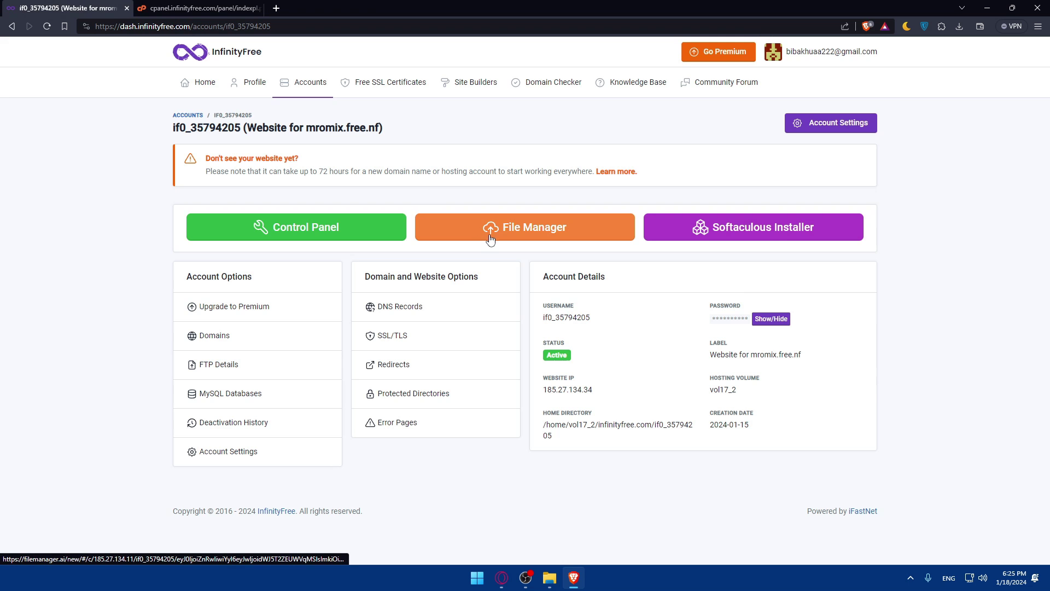
click(226, 6)
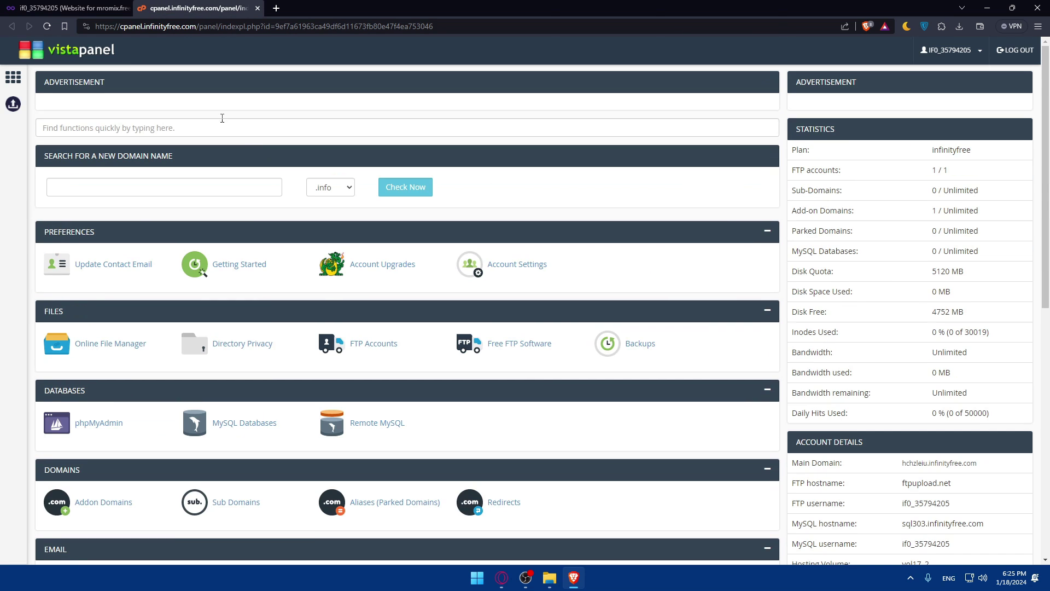
click(62, 7)
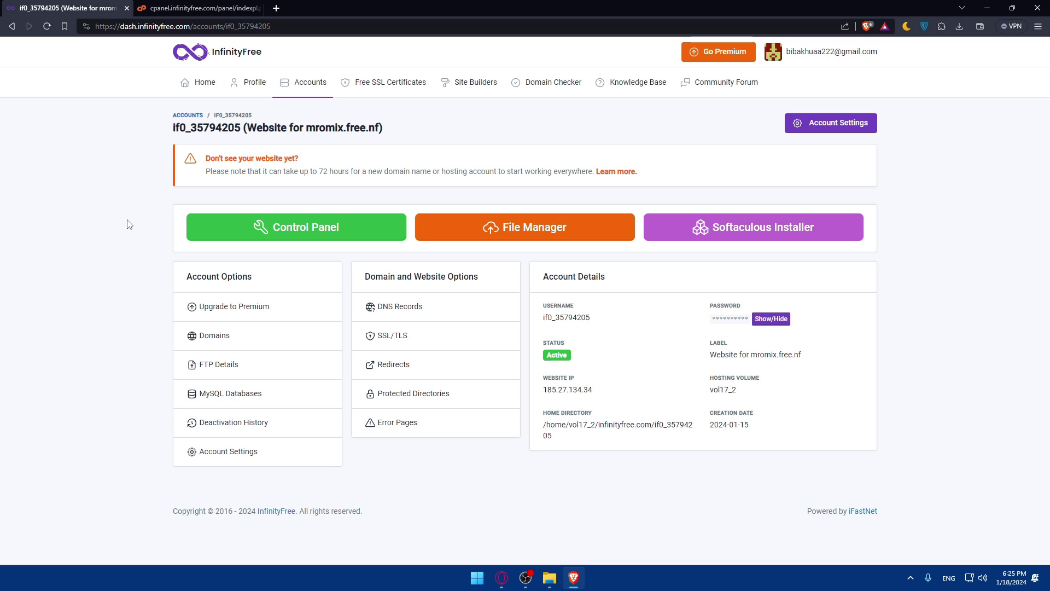
click(276, 8)
text(down)
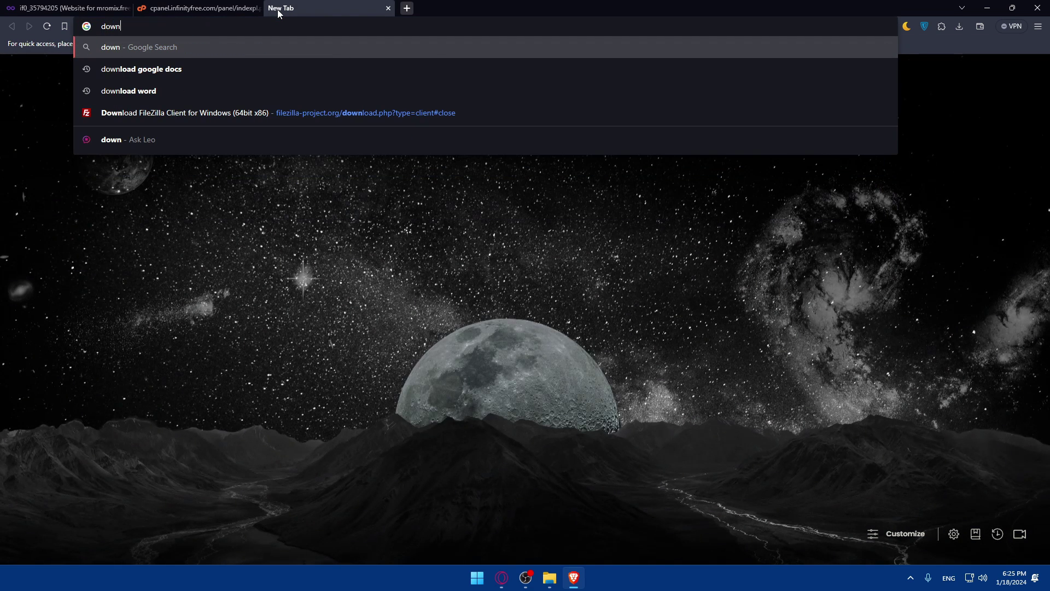
text(load outook)
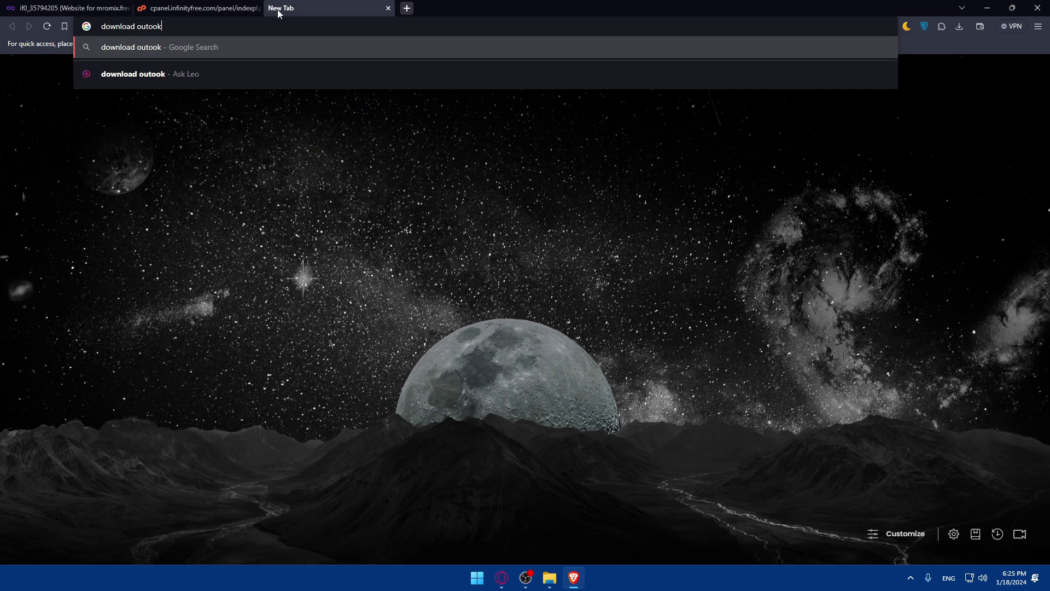
key(Return)
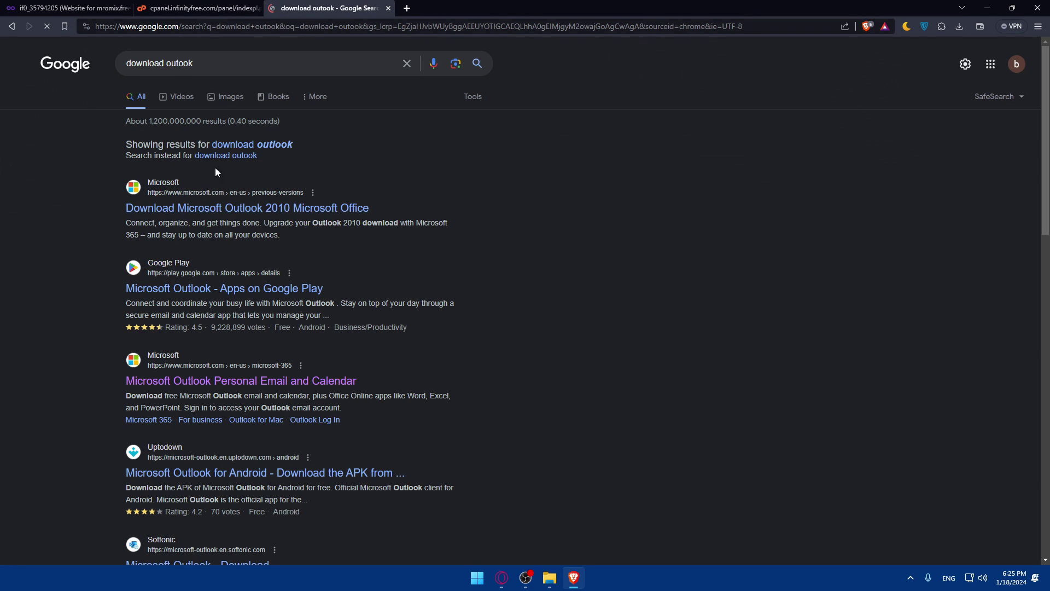
click(182, 213)
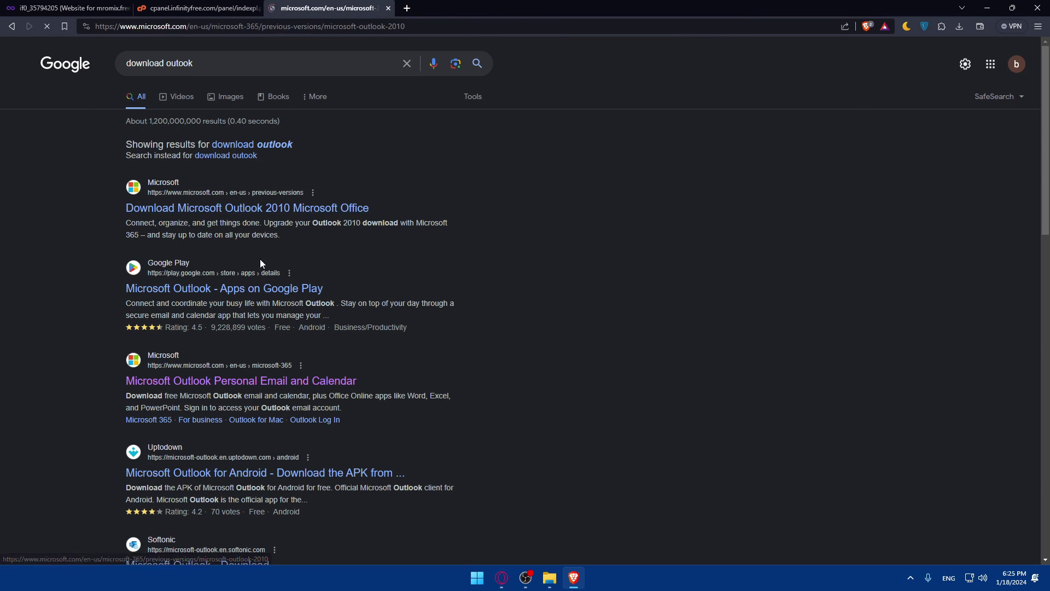
scroll(365, 244, down, 3)
scroll(365, 243, up, 3)
key(alt+Left)
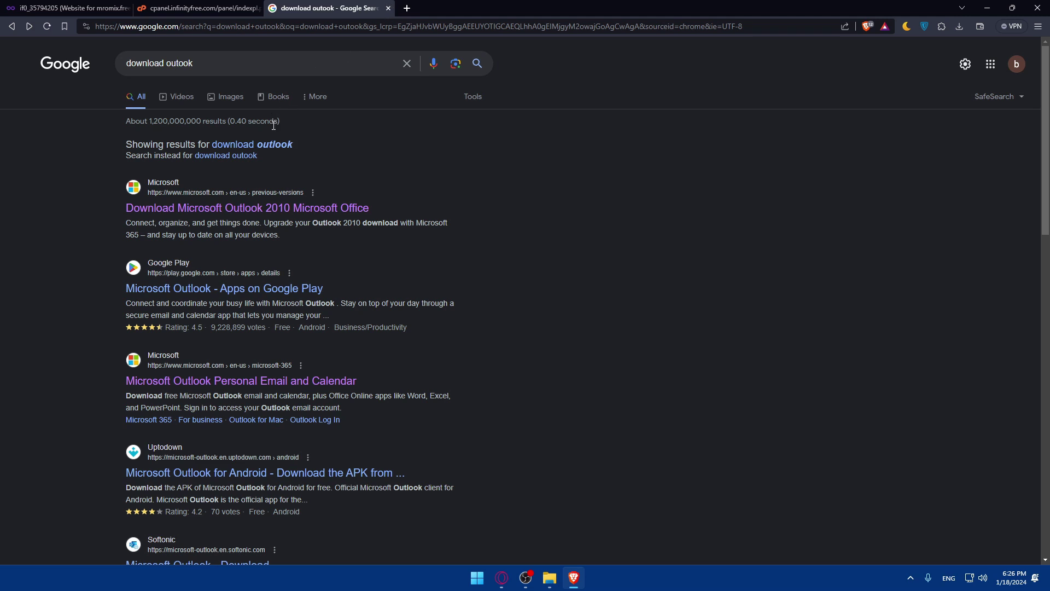
click(388, 7)
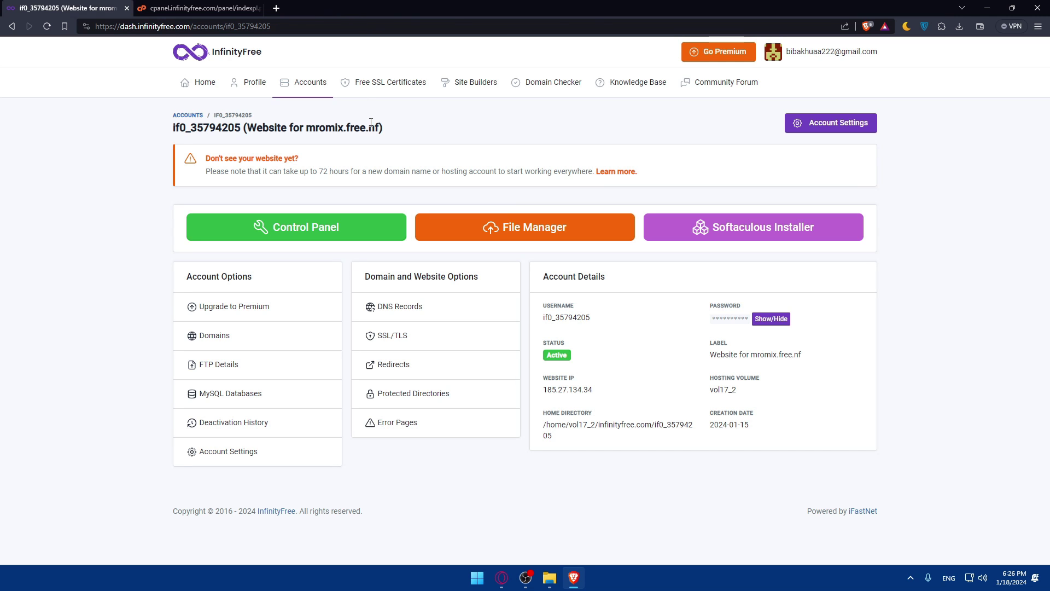
Step: Launch Outlook from the Start menu search and choose Add Account under File
key(super)
text(outlook)
key(Return)
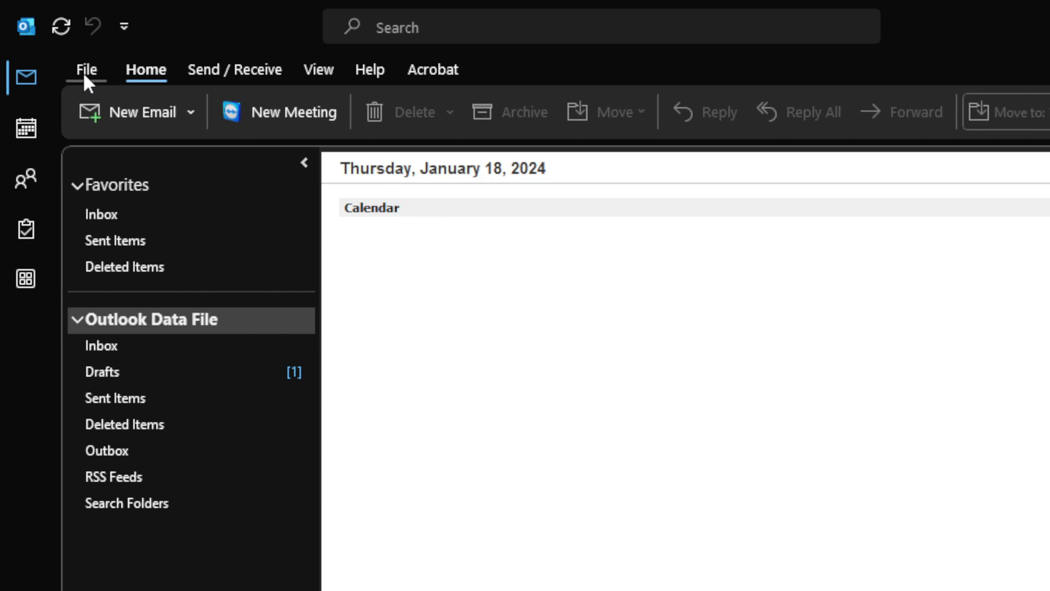
click(86, 70)
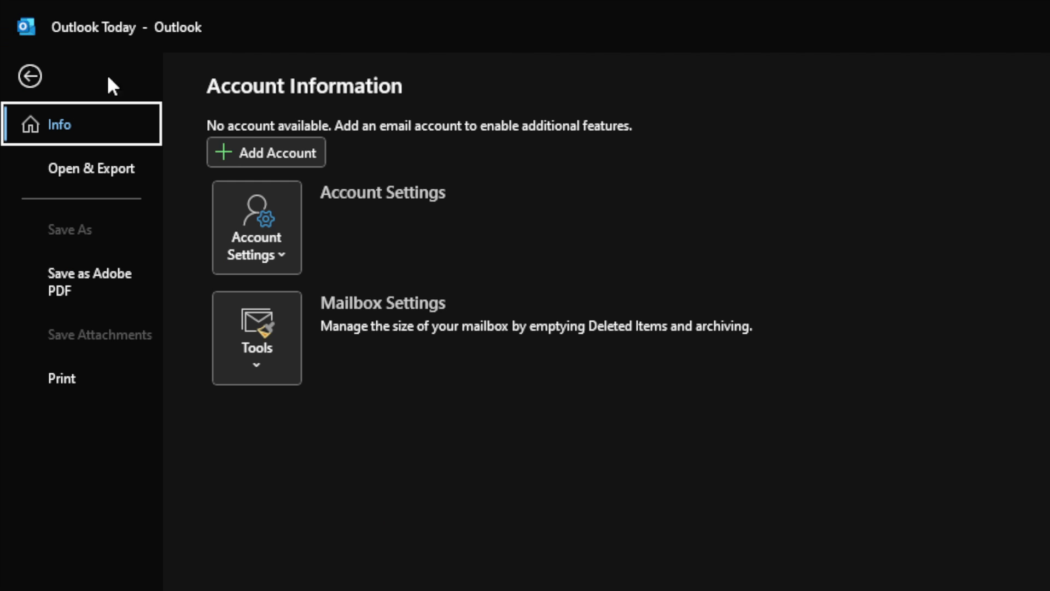
click(242, 152)
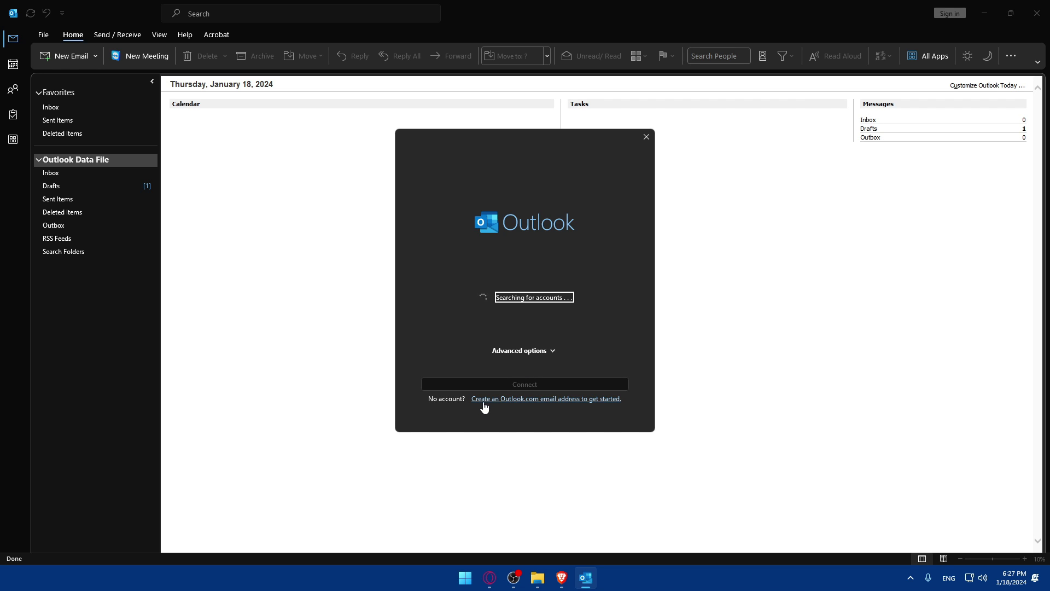
Step: Clear the prefilled address and try creating a new Outlook.com address, which proves taken
click(519, 350)
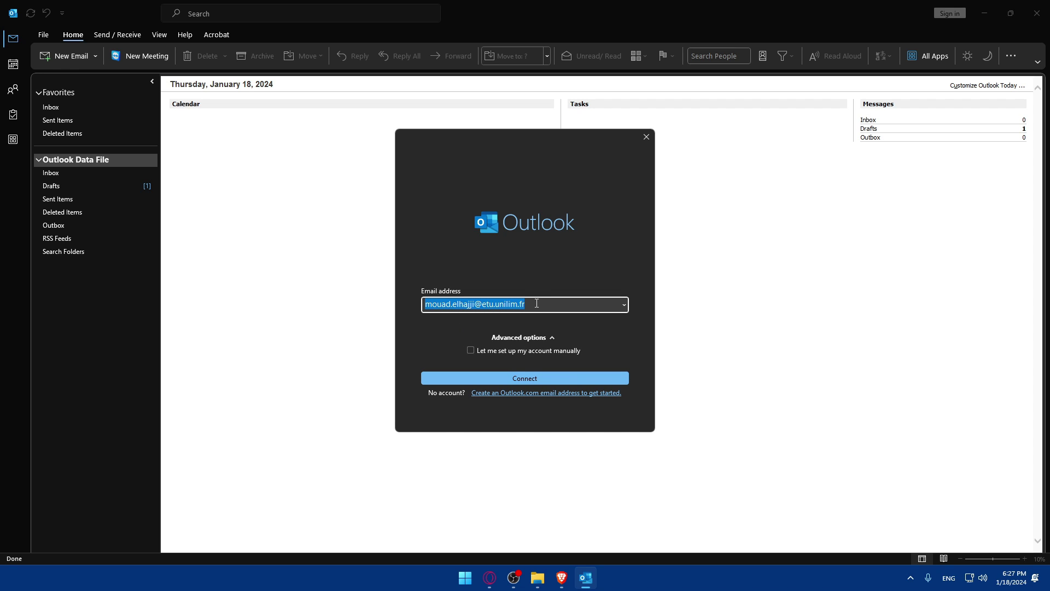
drag(538, 302, 412, 303)
key(BackSpace)
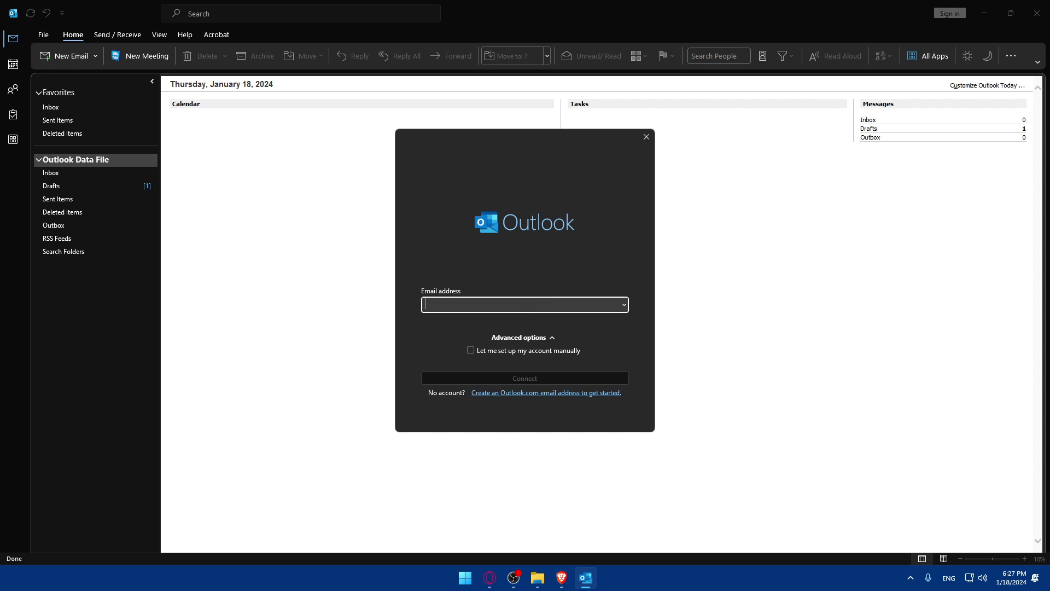
click(514, 392)
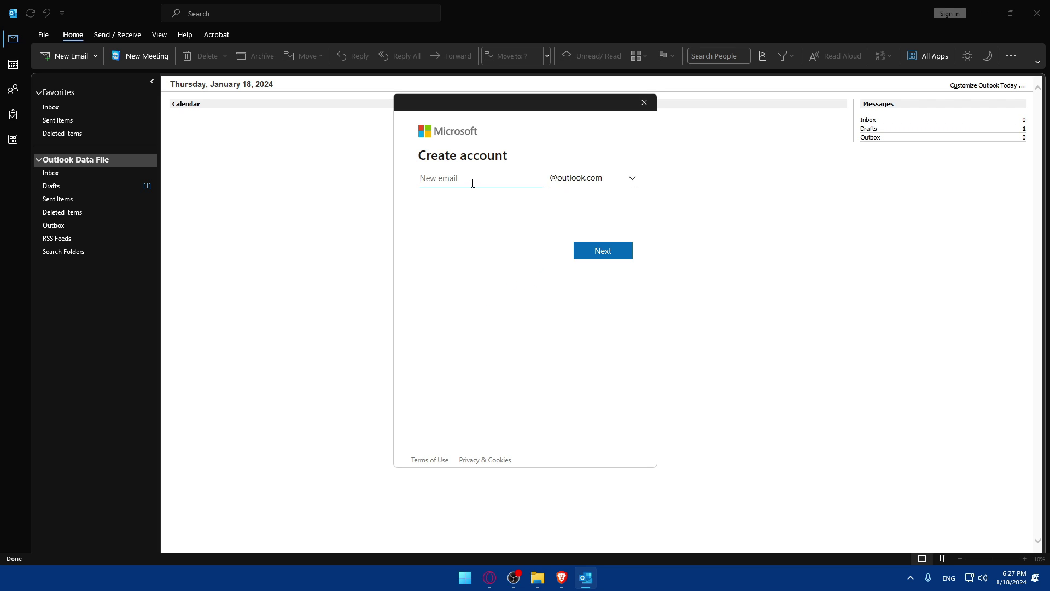
click(609, 247)
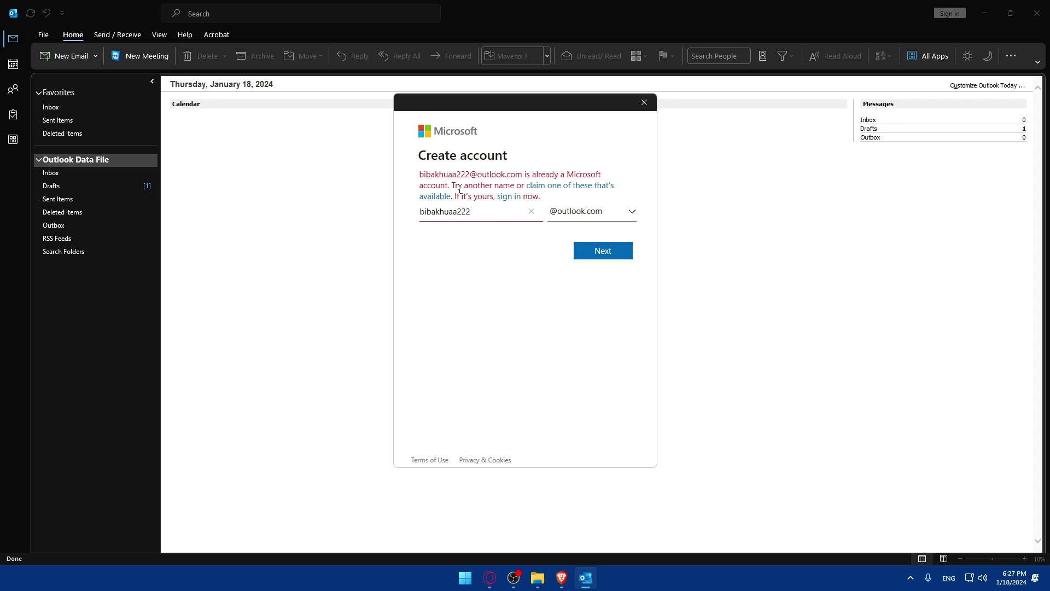
Step: Close the create-account dialog and start entering the Outlook.com address to add
click(643, 102)
click(508, 305)
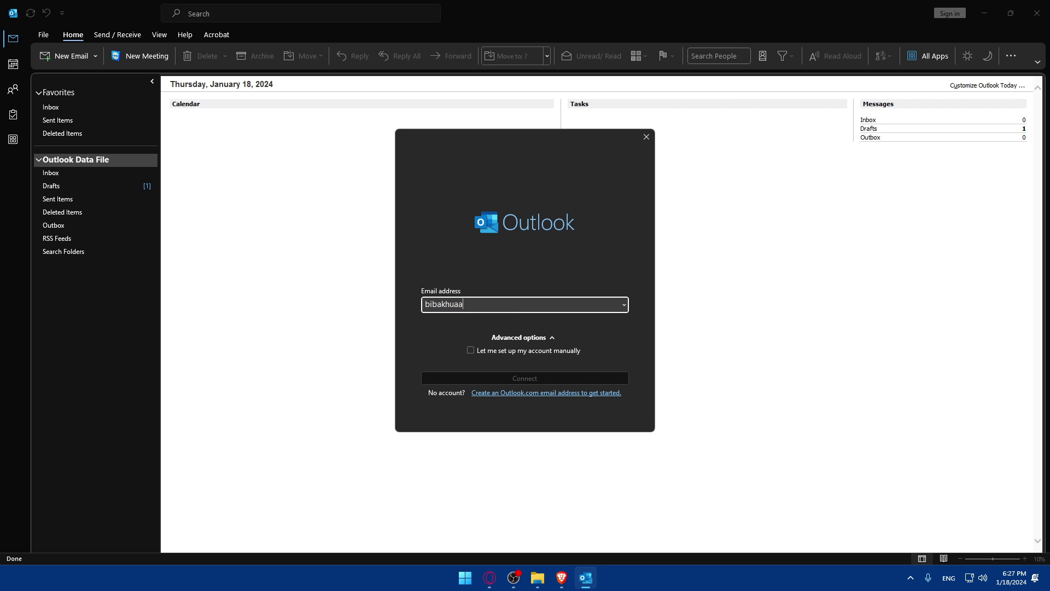
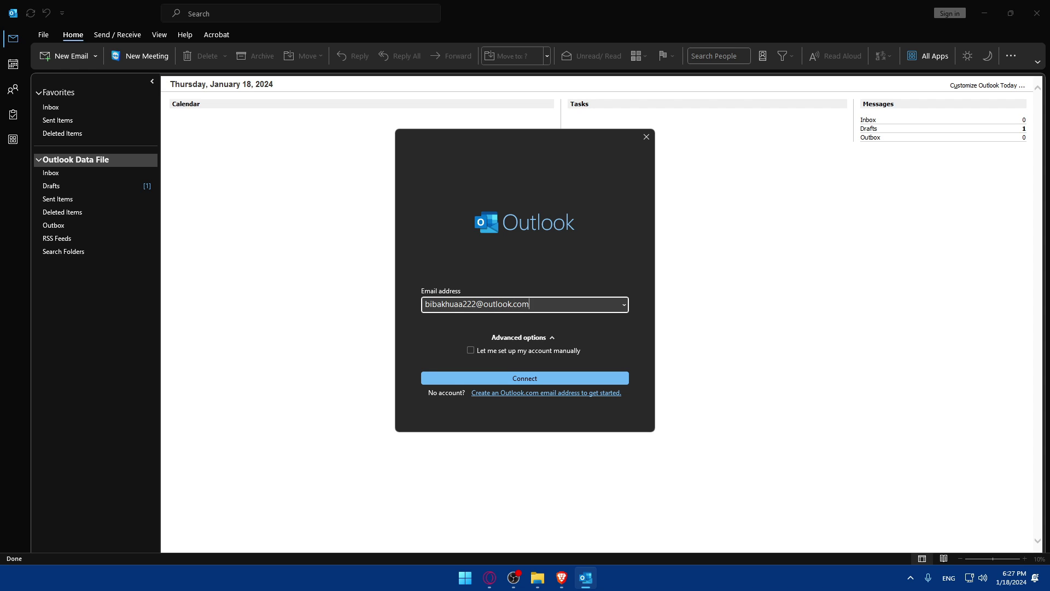
Step: Connect the Outlook.com account, submit the account password, and select the account.live.com/acsr reset address
click(493, 378)
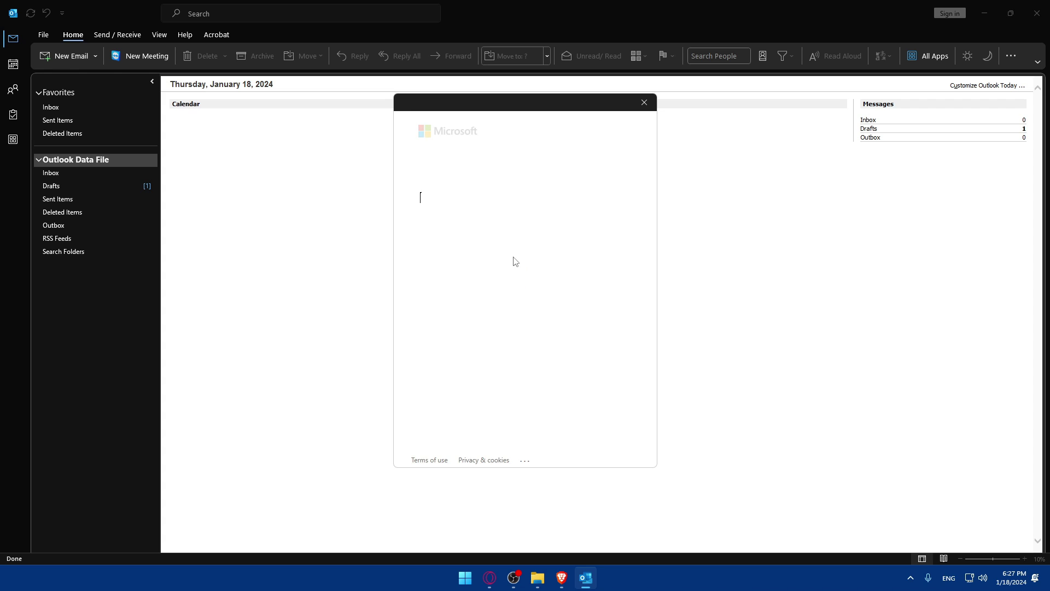
click(475, 204)
text(••)
click(590, 274)
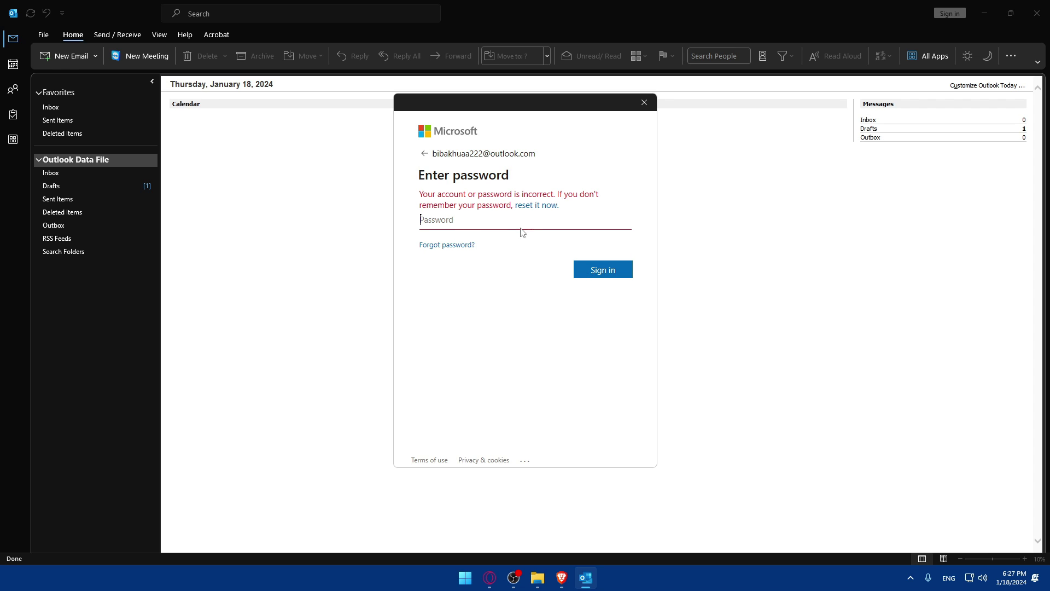
click(542, 206)
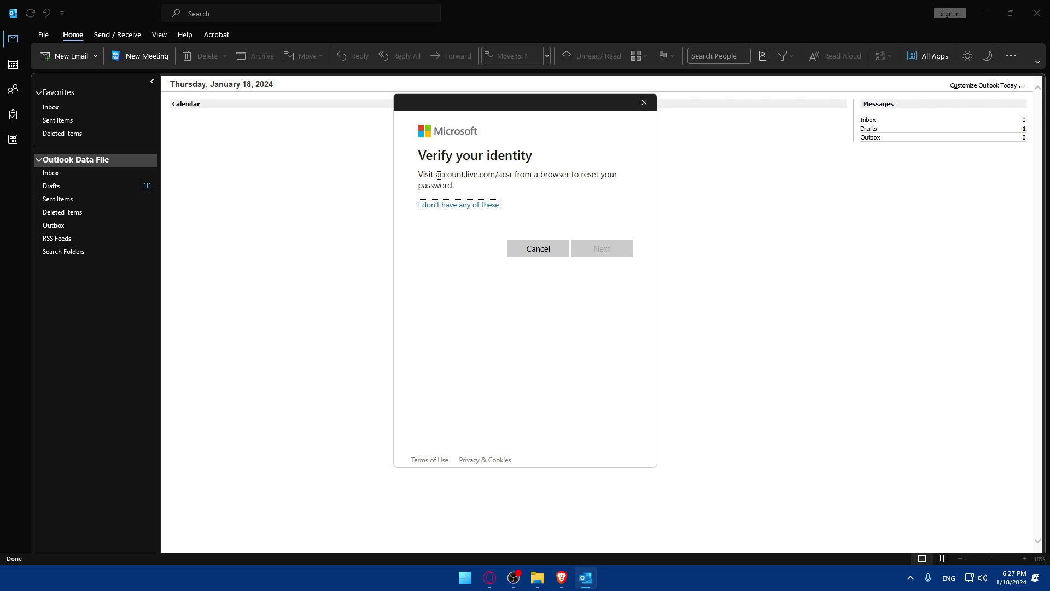
drag(436, 175, 514, 176)
key(ctrl+c)
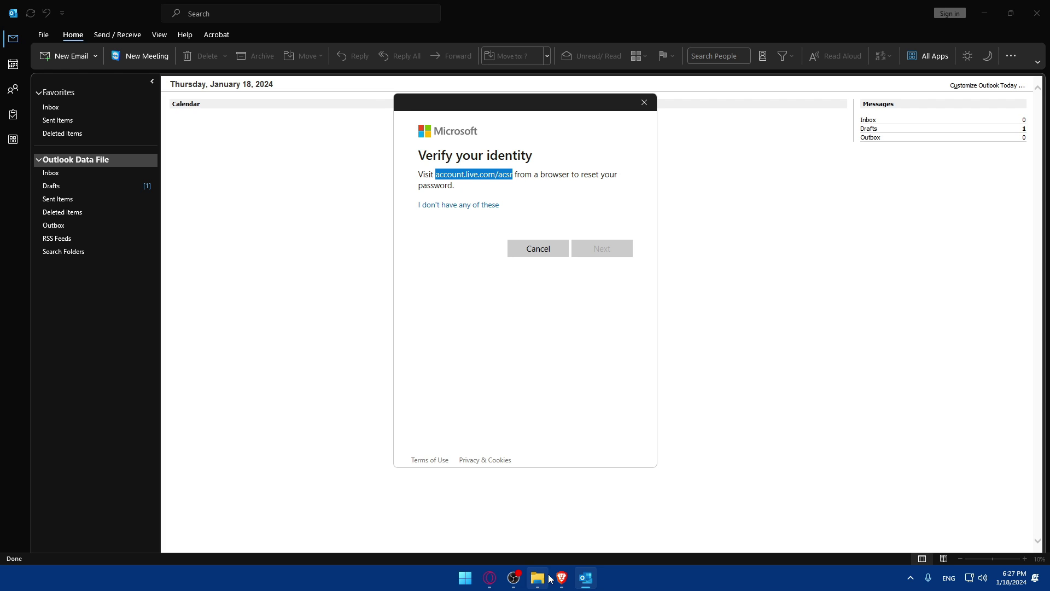
Step: In Brave, load account.live.com/acsr in a new tab
click(561, 578)
click(275, 8)
key(ctrl+v)
key(Return)
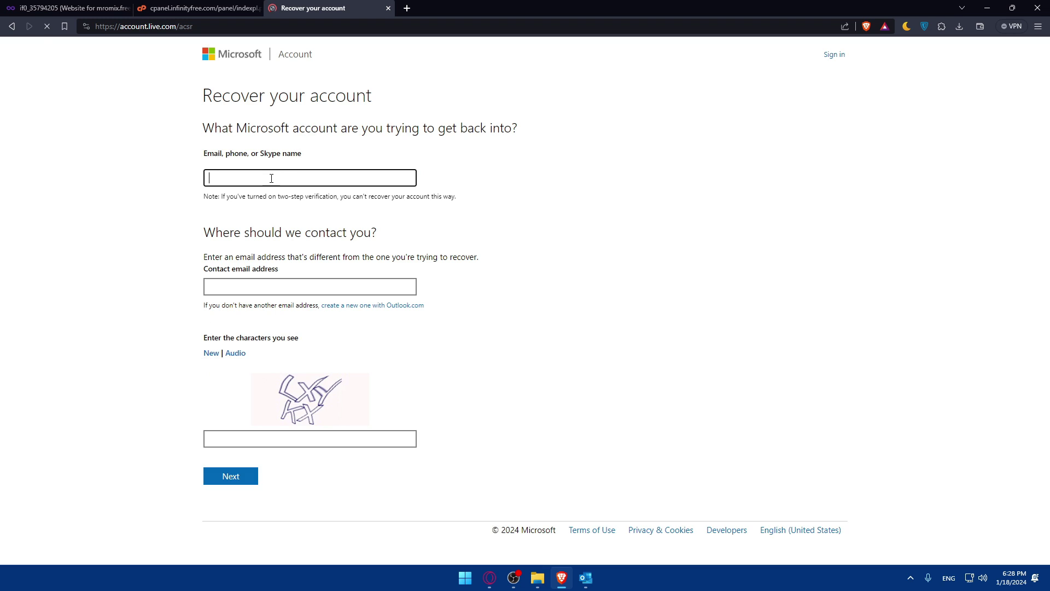
Step: Fill in the account address, Gmail contact address and captcha, correct the domain to outlook.com, and submit
click(282, 287)
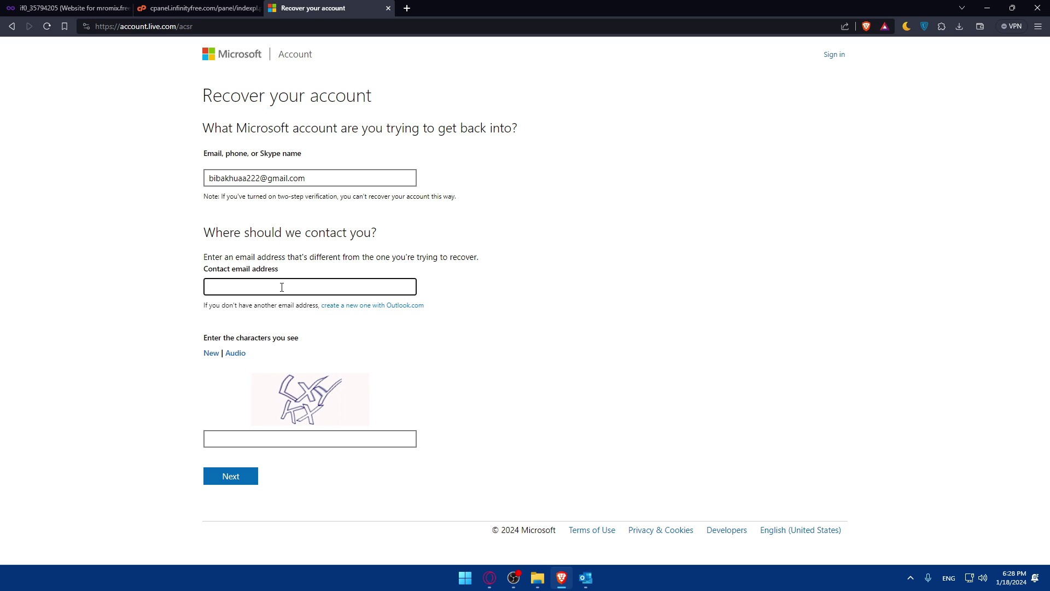
click(280, 439)
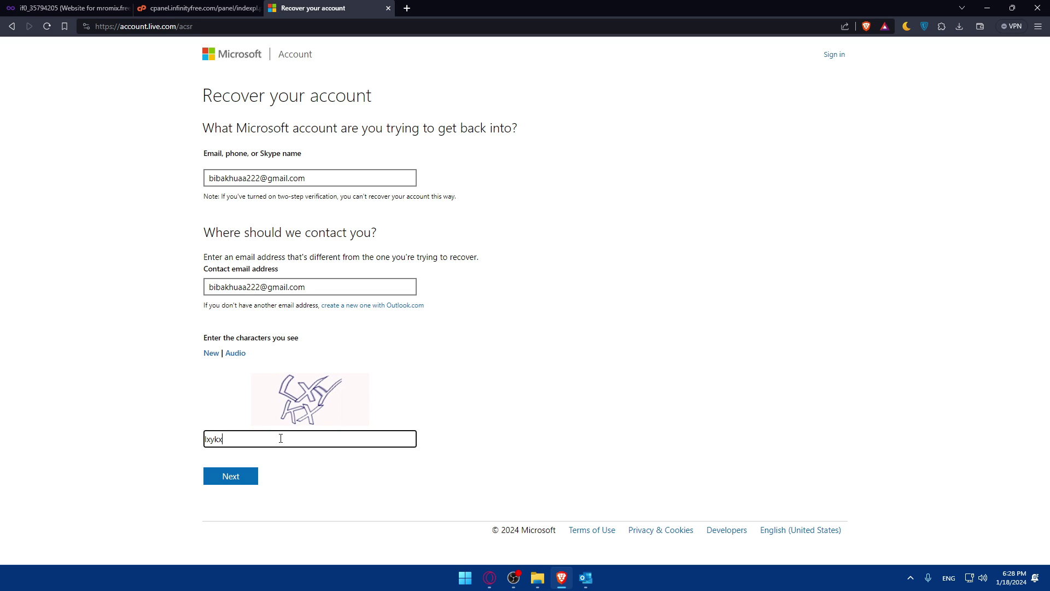
click(238, 478)
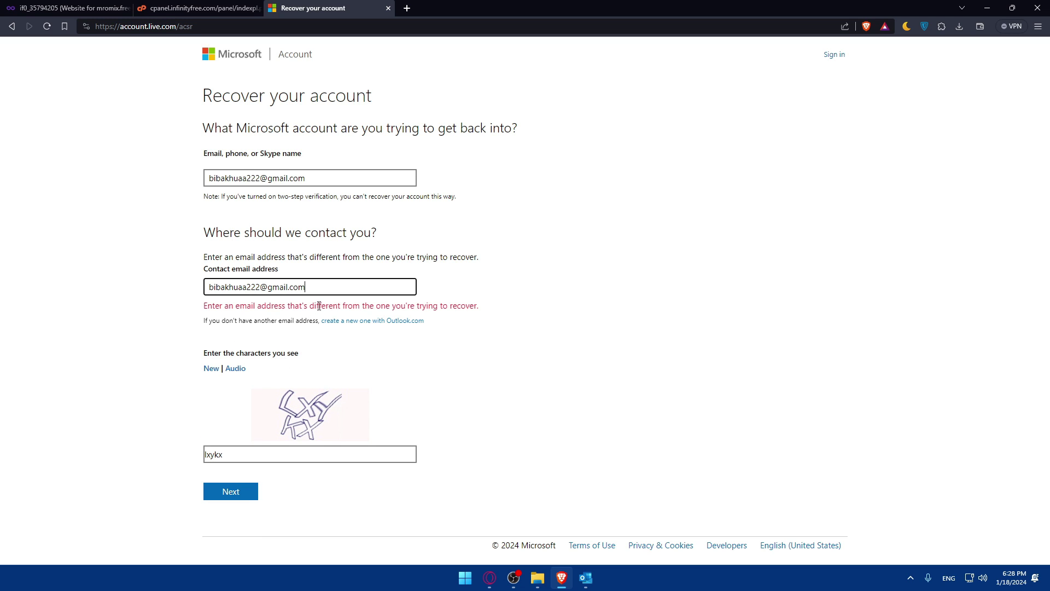
drag(312, 182, 267, 183)
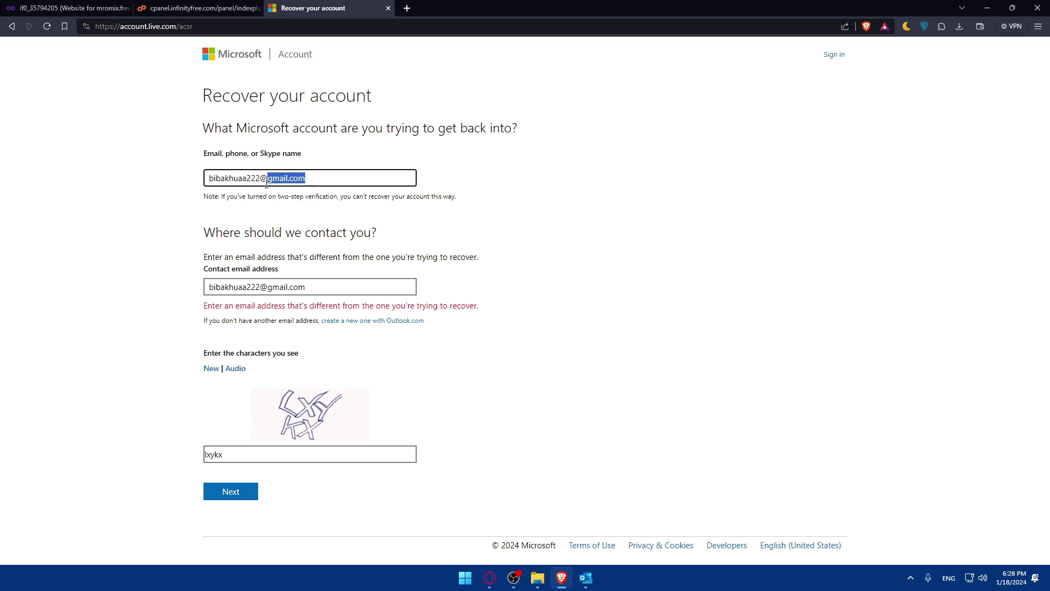
text(ou)
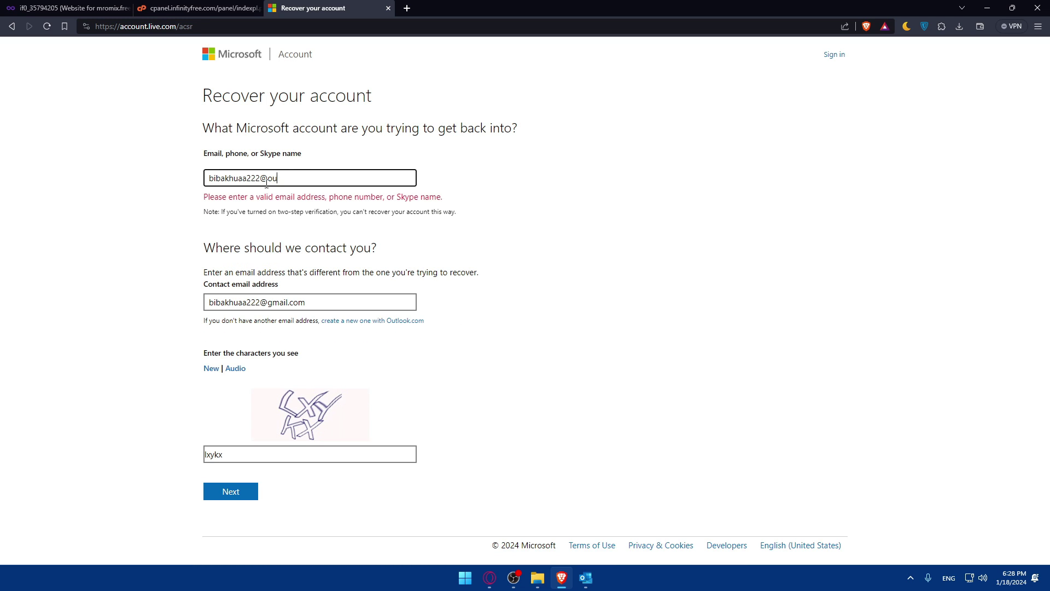
text(tlook.com)
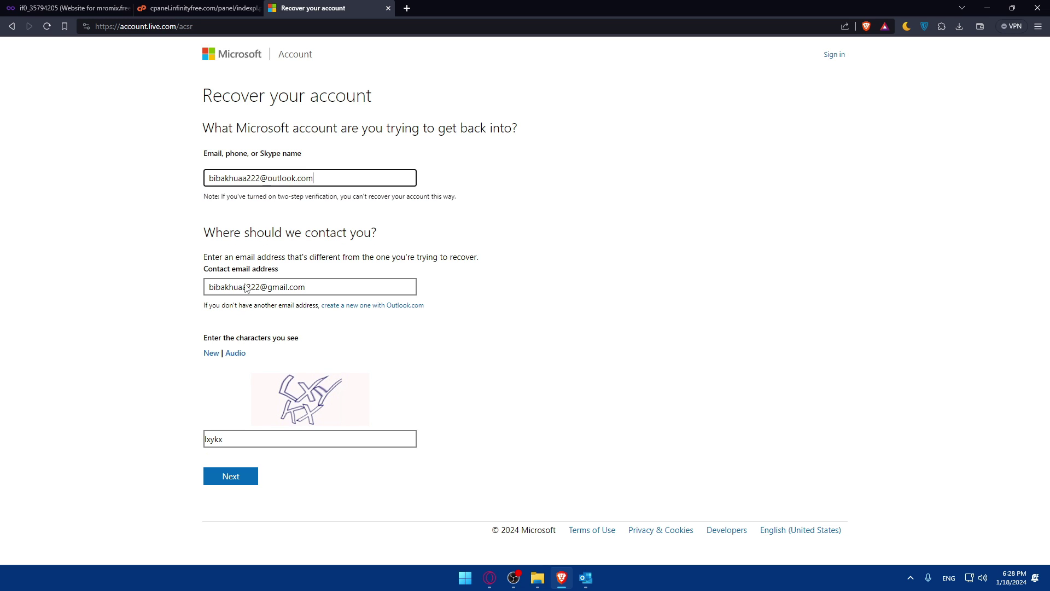
click(225, 476)
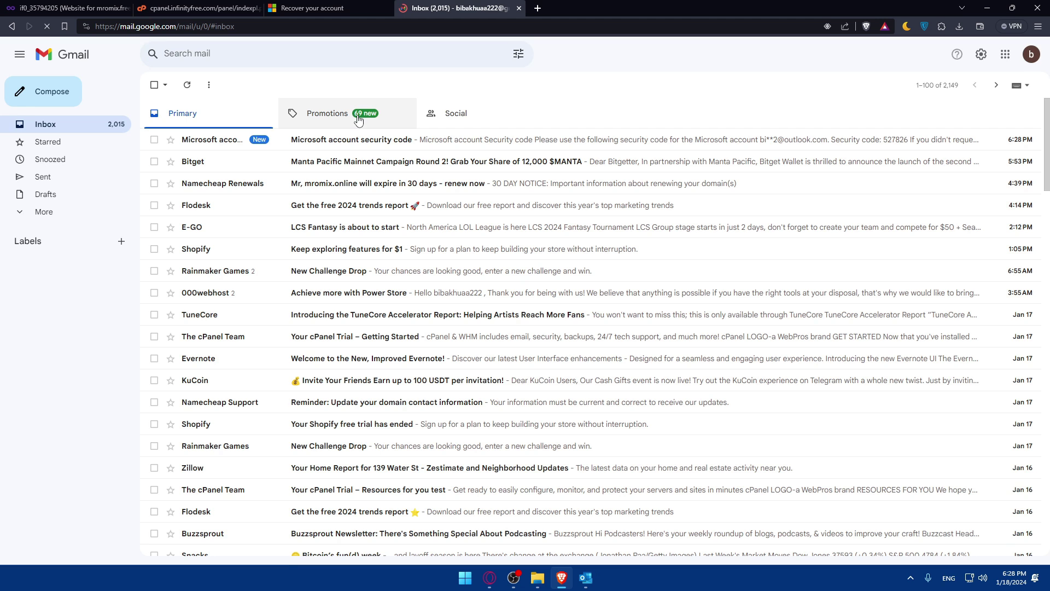
Step: Open the Microsoft security code email in Gmail and try pasting the code into the recovery page
click(322, 141)
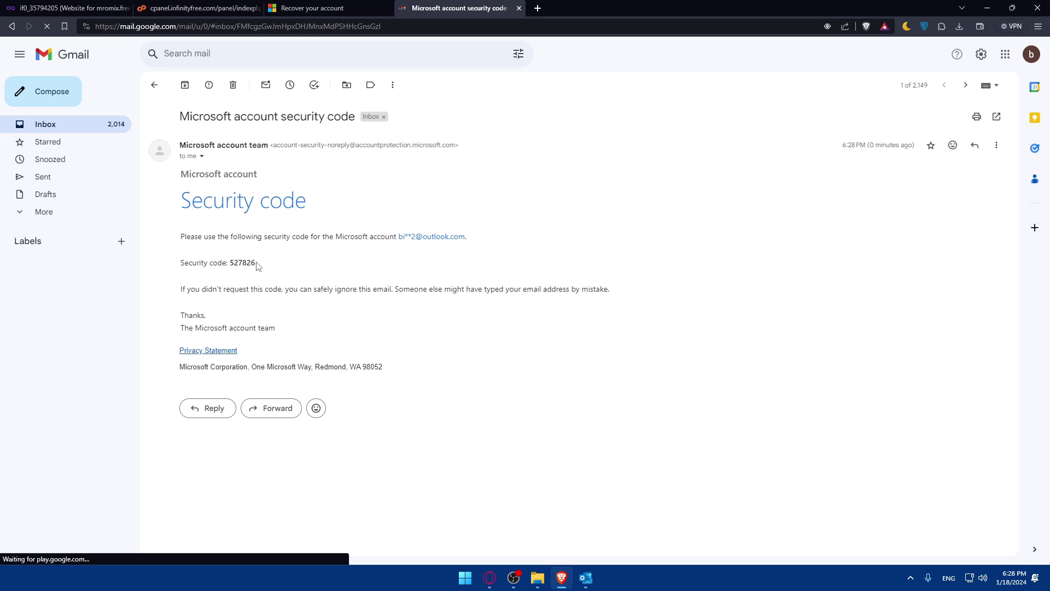
drag(257, 265, 229, 266)
click(339, 8)
text(account.live.com)
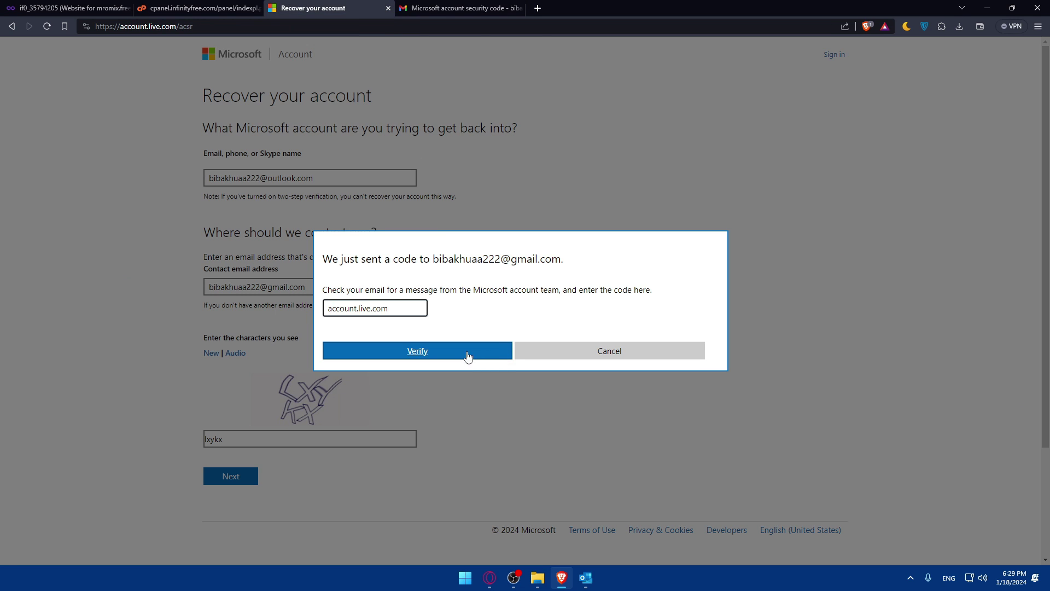
key(ctrl+a)
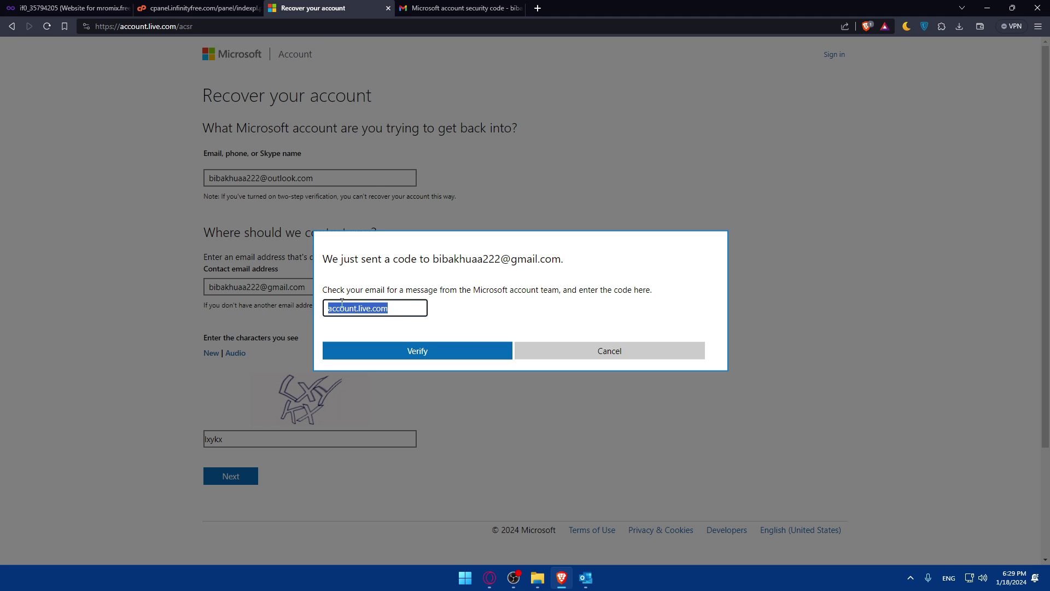
Step: Recopy and paste the security code, verify it, and fill in the first name
click(416, 8)
drag(256, 263, 231, 264)
key(ctrl+c)
click(312, 7)
key(ctrl+v)
click(434, 346)
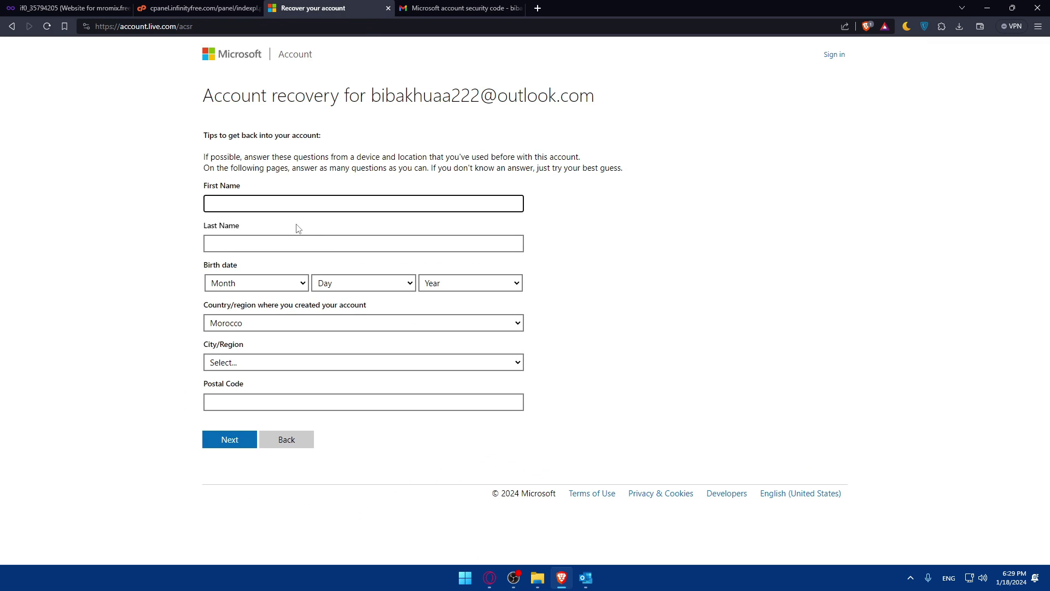
text(test)
click(232, 242)
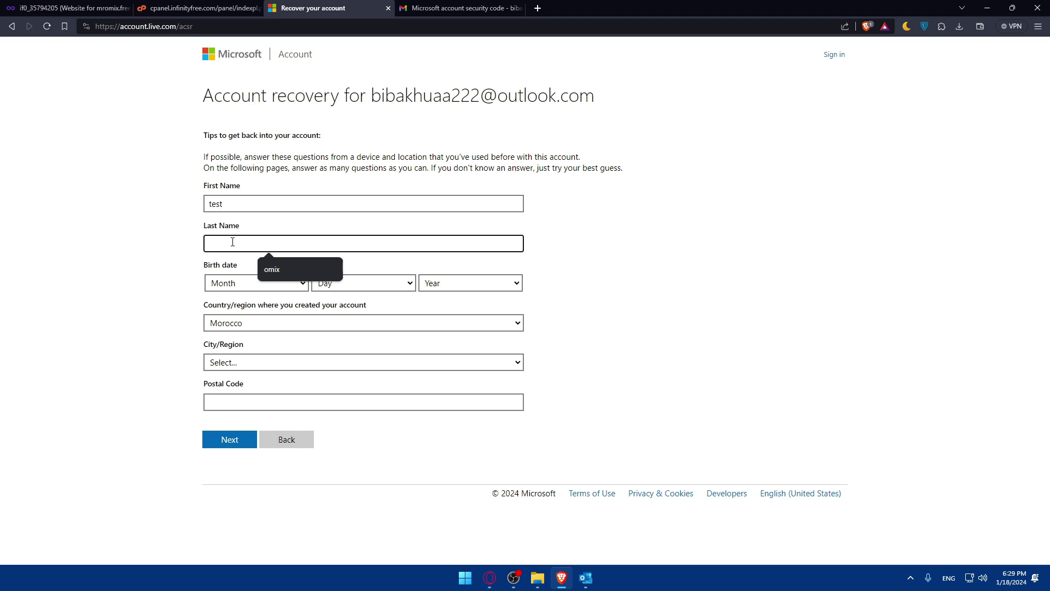
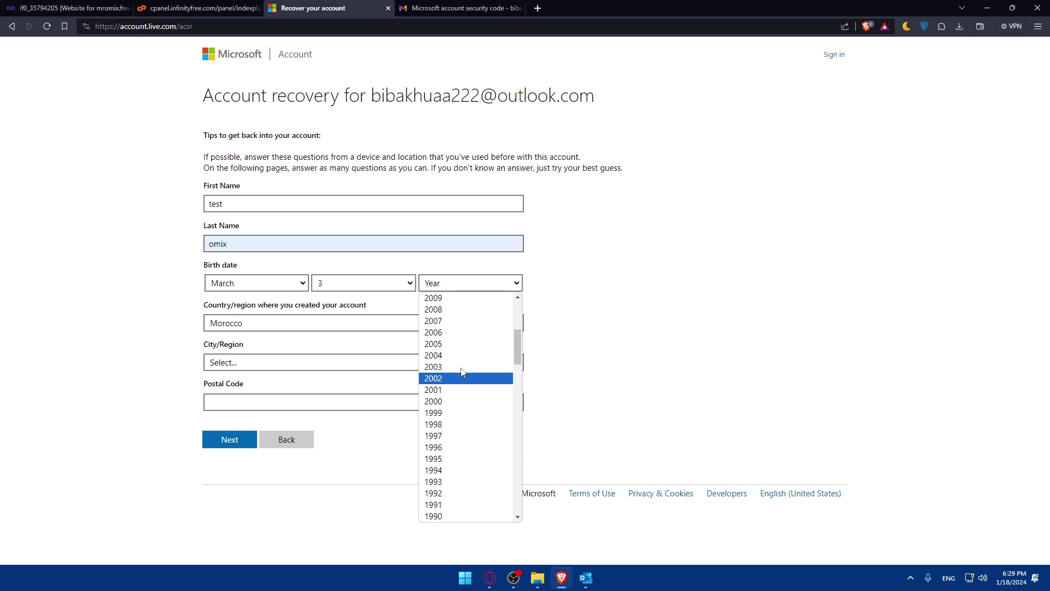
Step: Set the birth year to 2001 and the city/region to Tangier
click(461, 390)
click(255, 363)
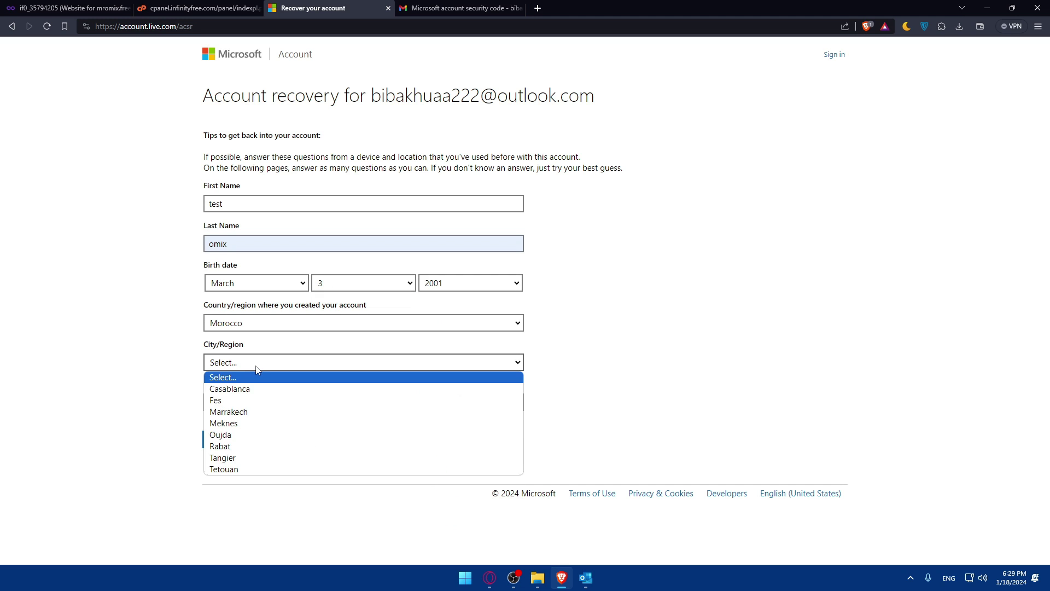
click(259, 458)
Step: Fill in the postal code and submit the recovery form
click(266, 404)
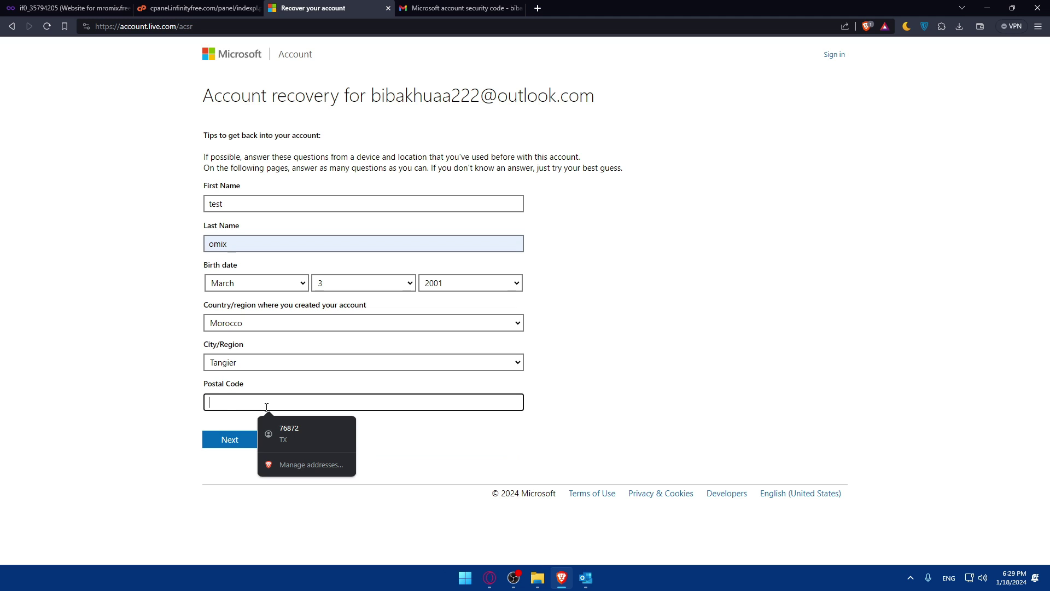
click(288, 429)
key(ctrl+a)
text(90)
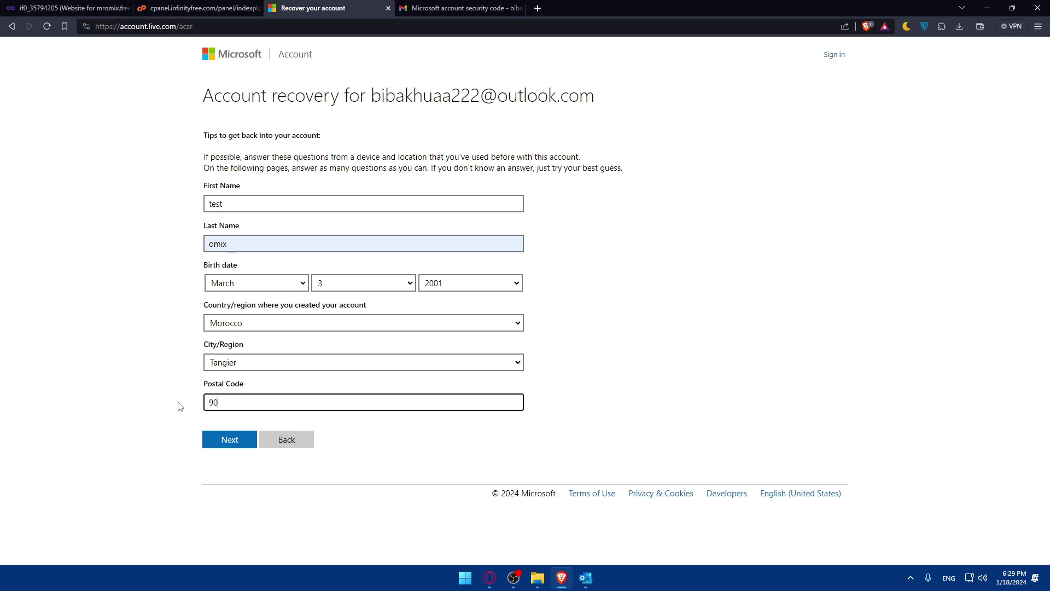
text(000)
click(227, 439)
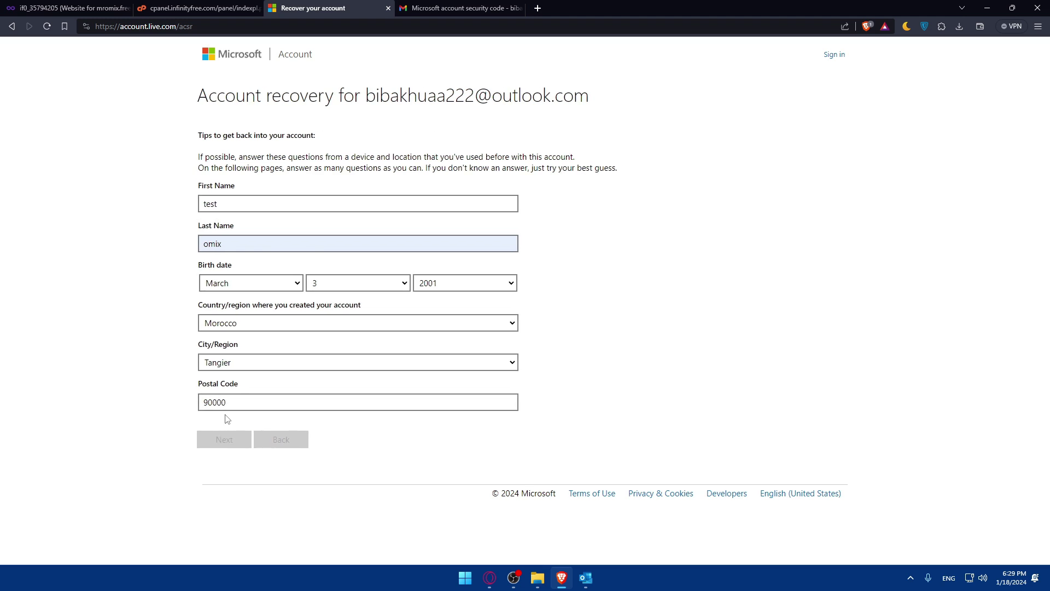
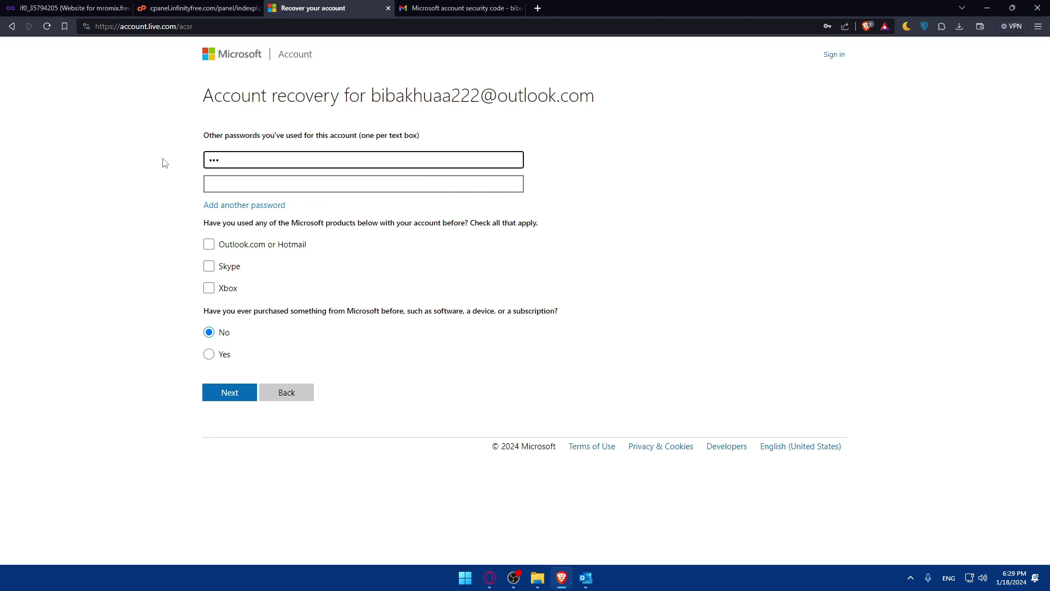
Step: Enter two previously used passwords, submit the recovery form, and acknowledge the confirmation
text(••••••••)
click(217, 190)
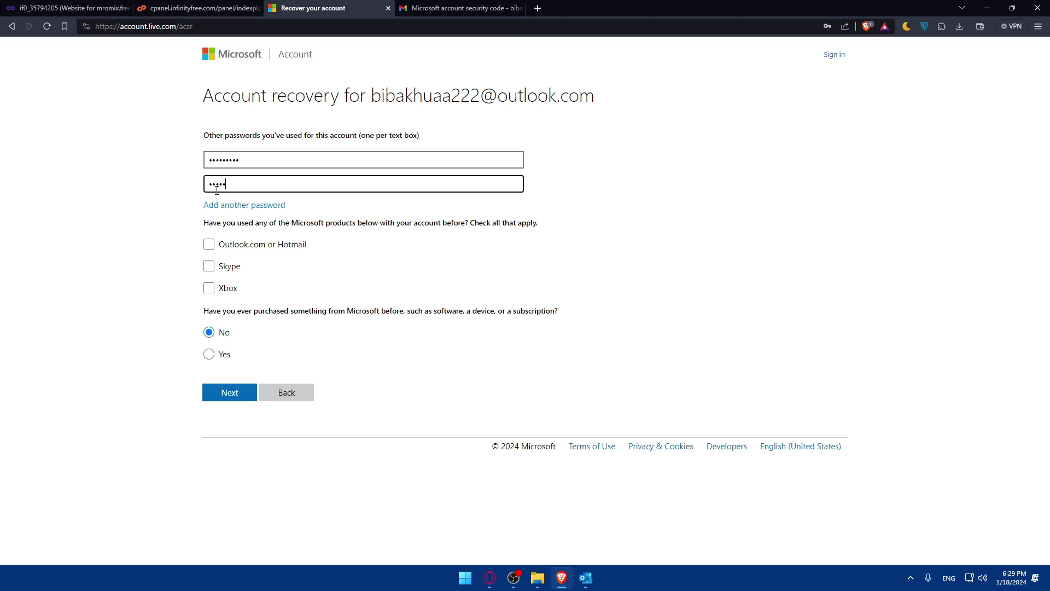
text(•••••••••)
click(232, 394)
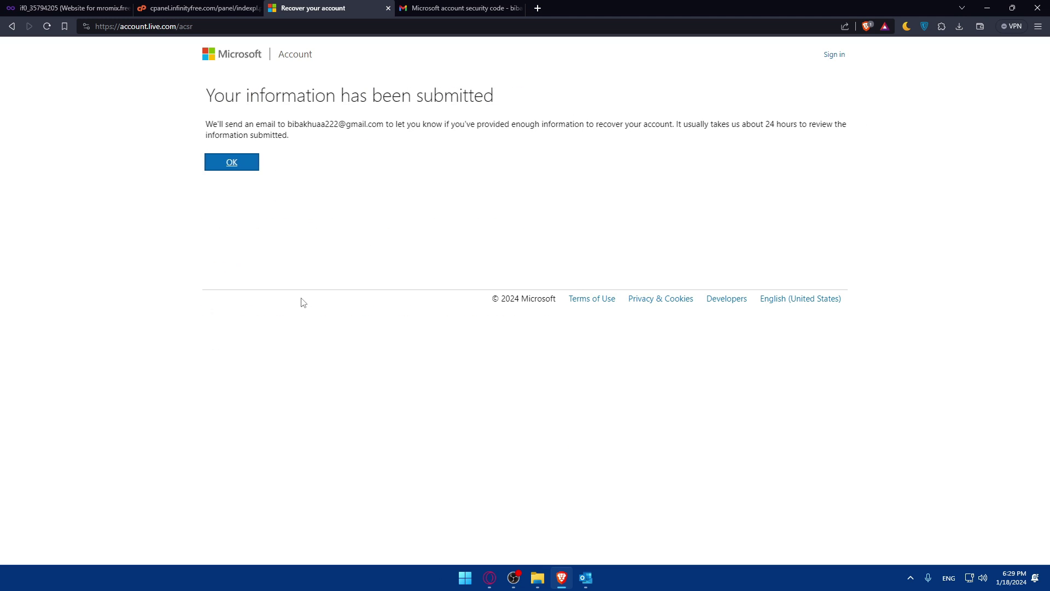
click(237, 164)
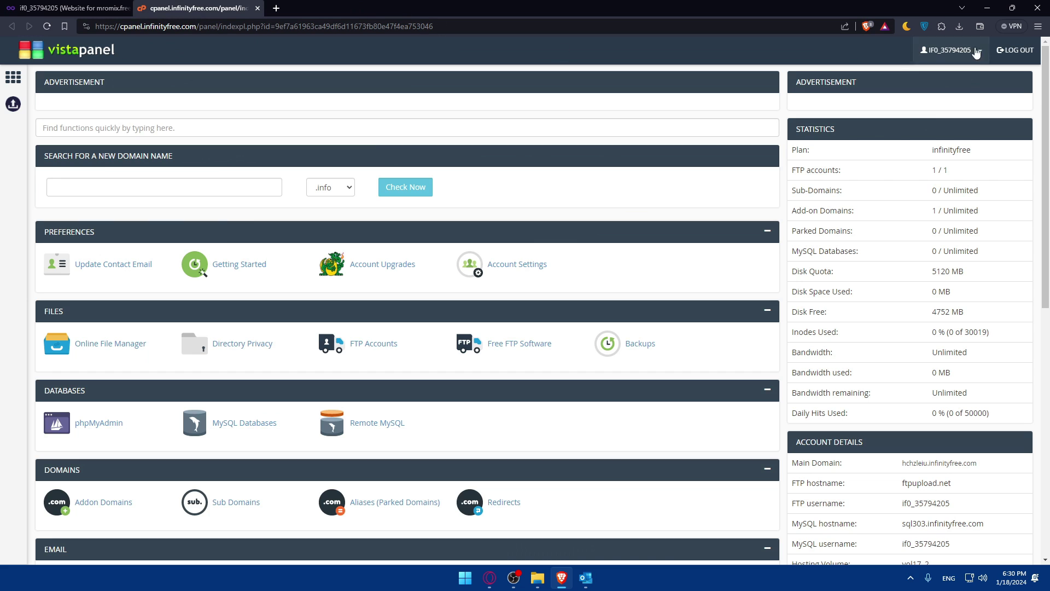
Step: Back in Outlook's sign-in, skip identity verification and sign in with a password
click(987, 7)
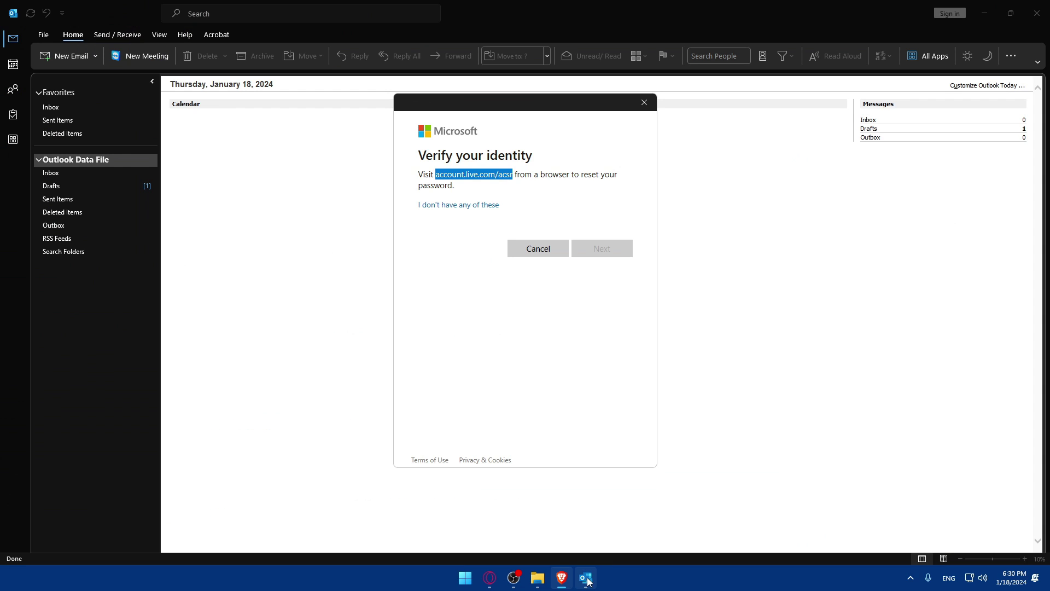
click(534, 249)
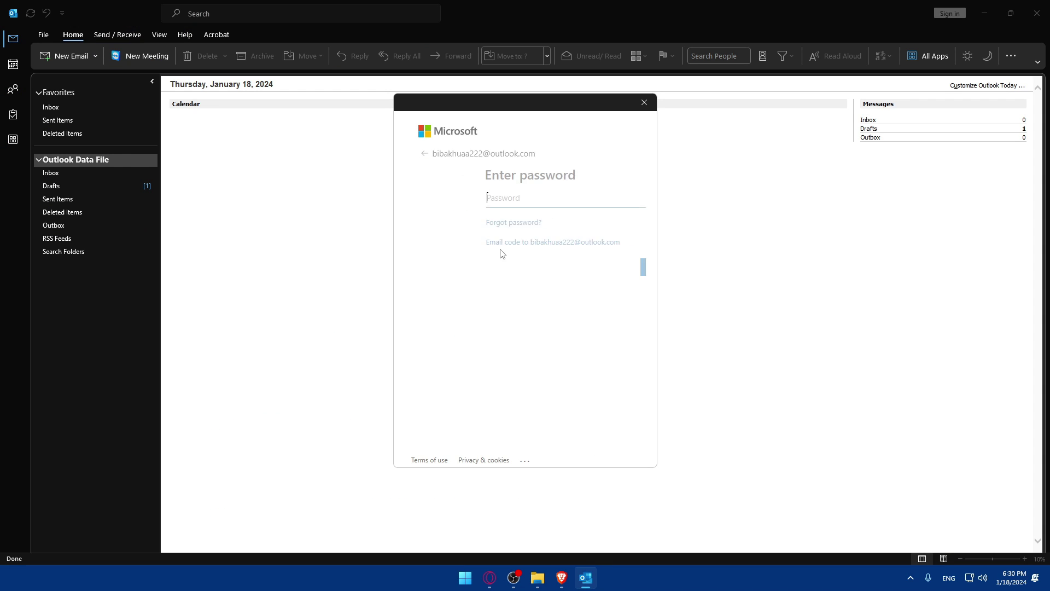
text(•••)
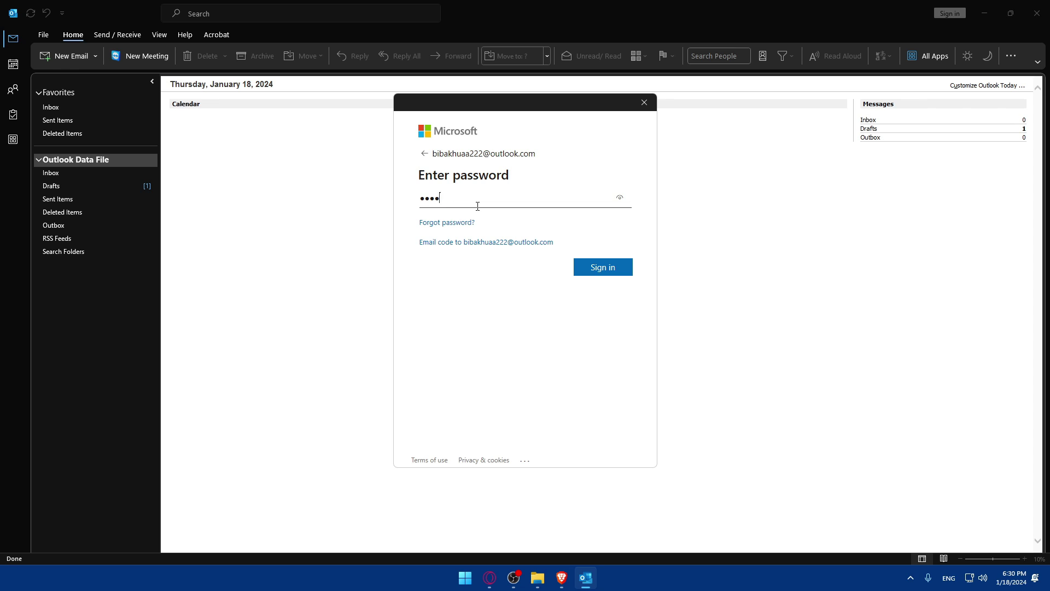
key(BackSpace)
text(•••)
click(586, 269)
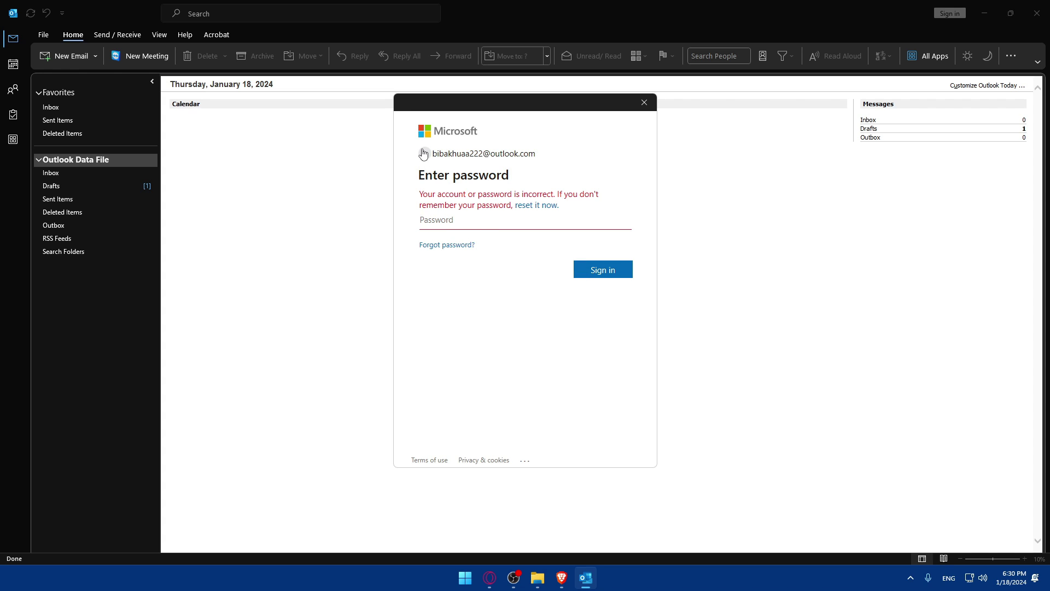
Step: Change the address to the second outlook.com account and sign in with its password
click(424, 153)
drag(471, 176, 348, 182)
click(613, 251)
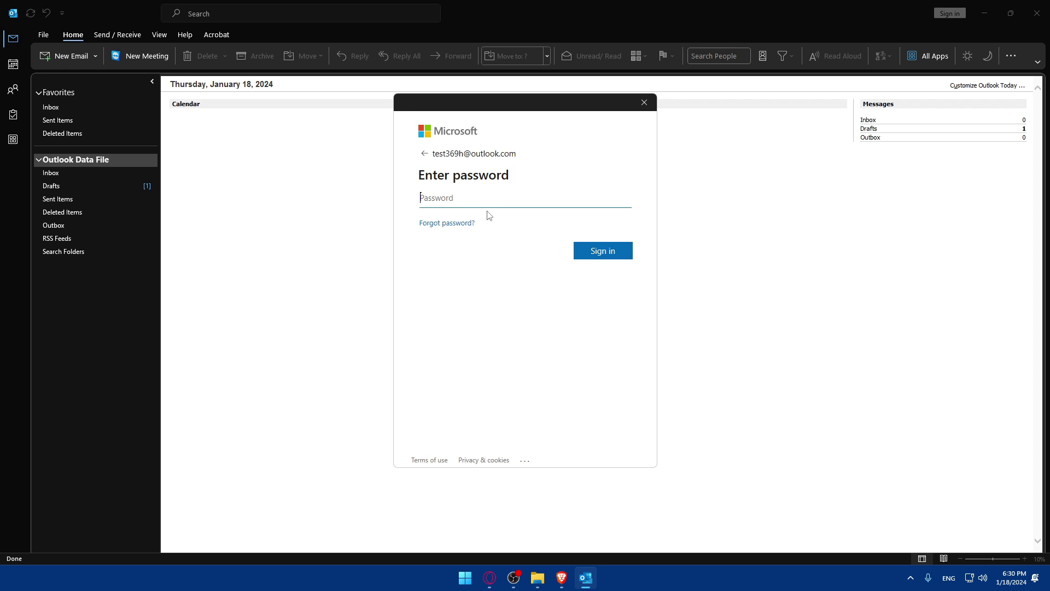
text(••••••••••)
drag(514, 212, 324, 207)
text(•)
key(BackSpace)
key(BackSpace)
key(BackSpace)
text(••••••••••)
click(604, 249)
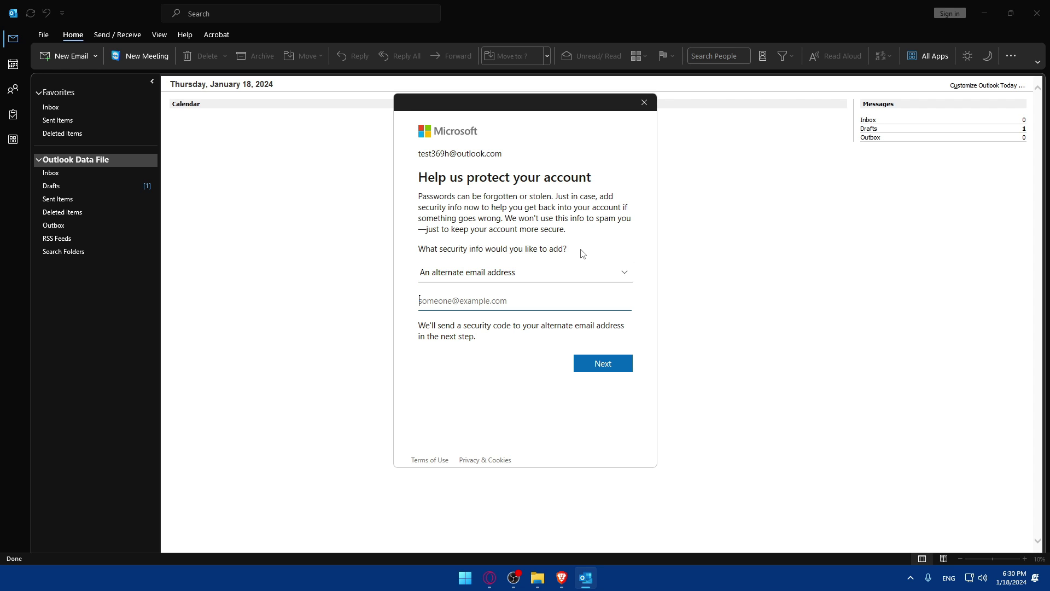
Step: Add an alternate email address and send a security code to it
click(599, 368)
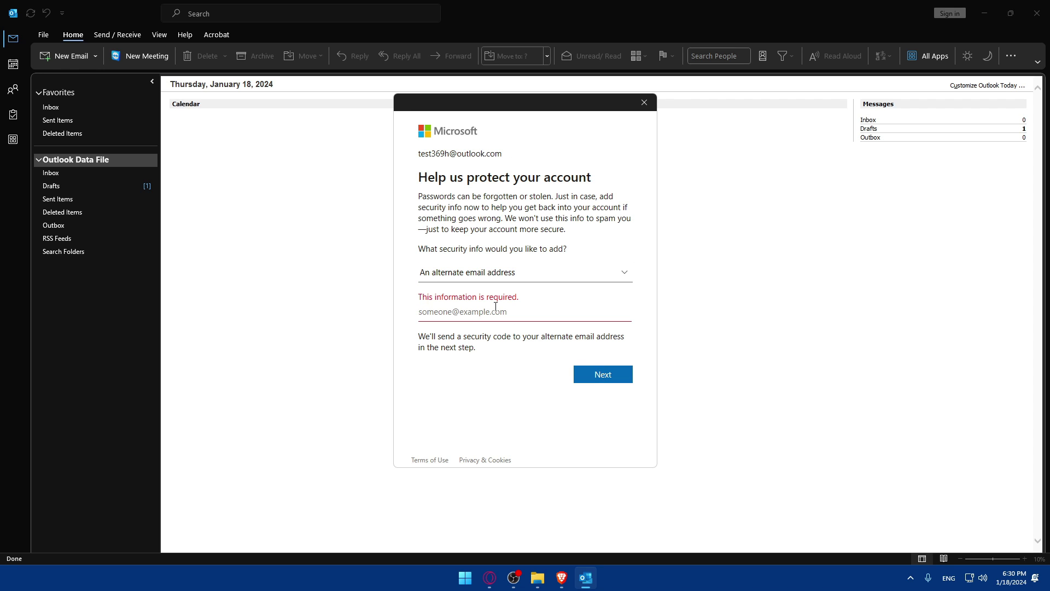
click(590, 382)
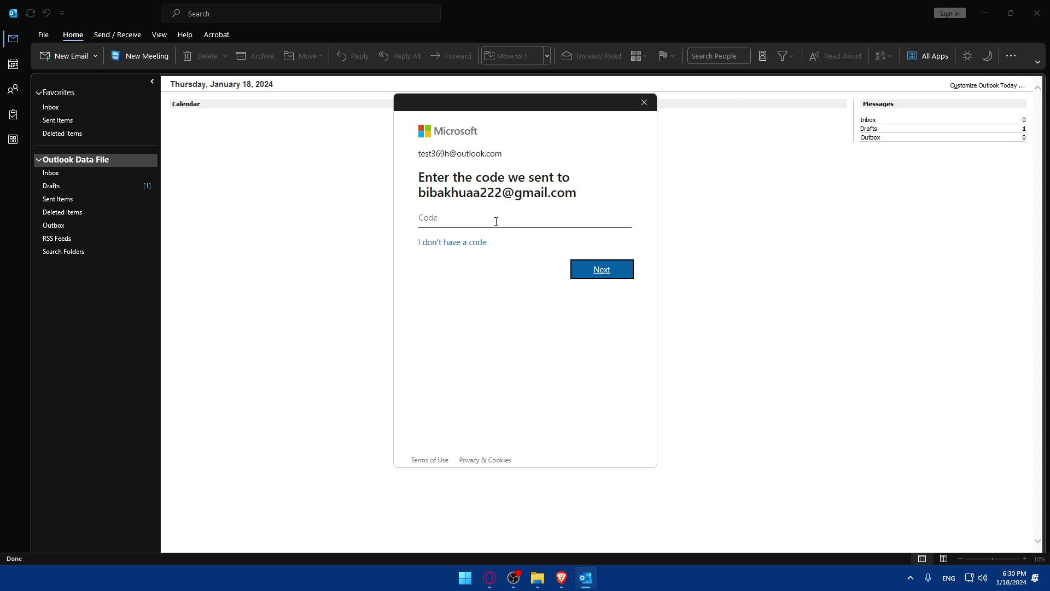
click(496, 221)
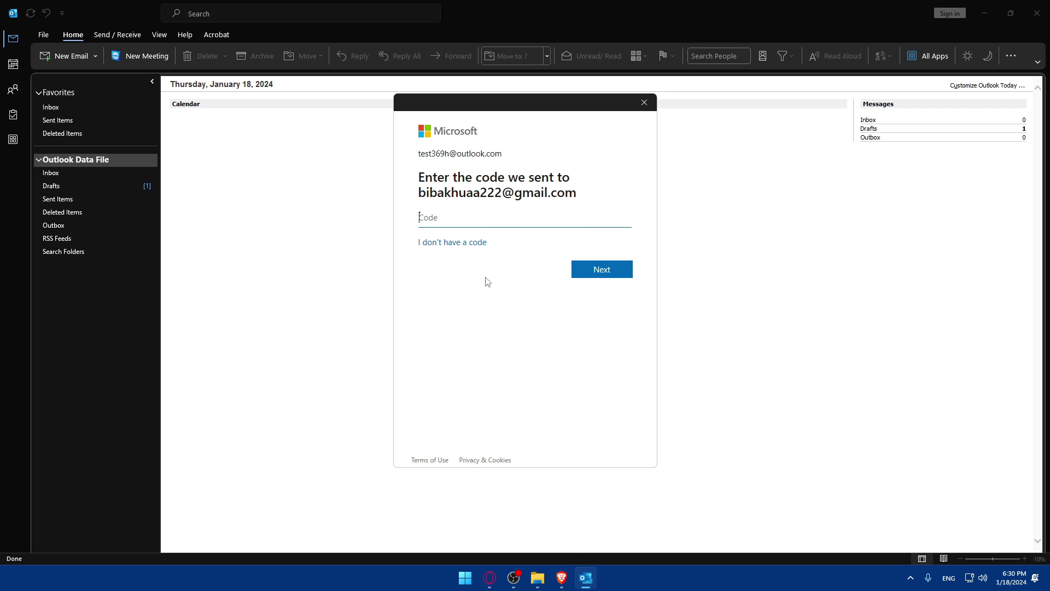
Step: Open Gmail in a new browser tab and select the code in the Microsoft security email
click(562, 578)
click(274, 9)
text(gmail.com)
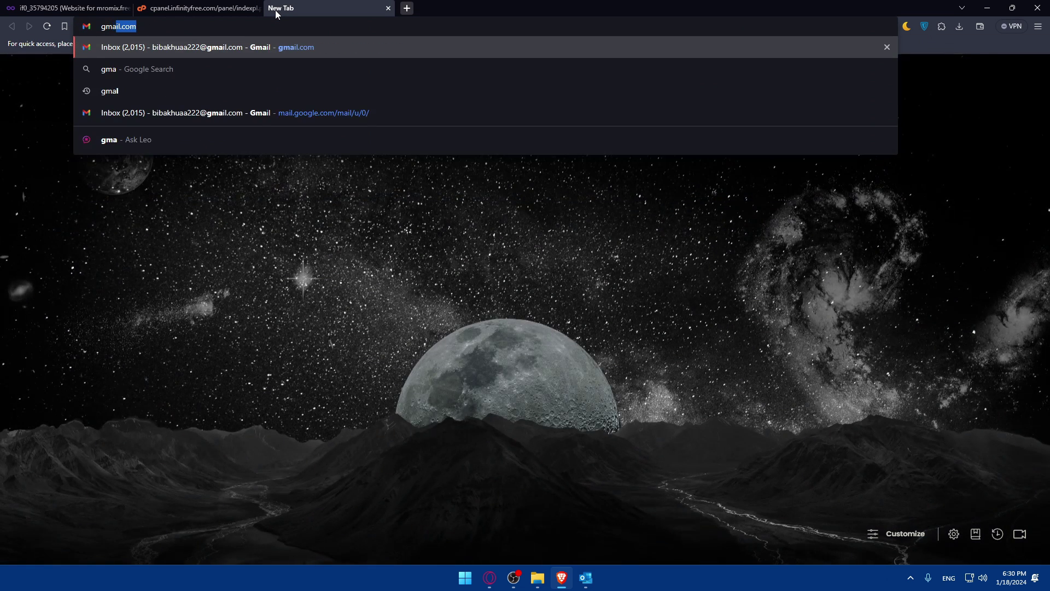
key(Return)
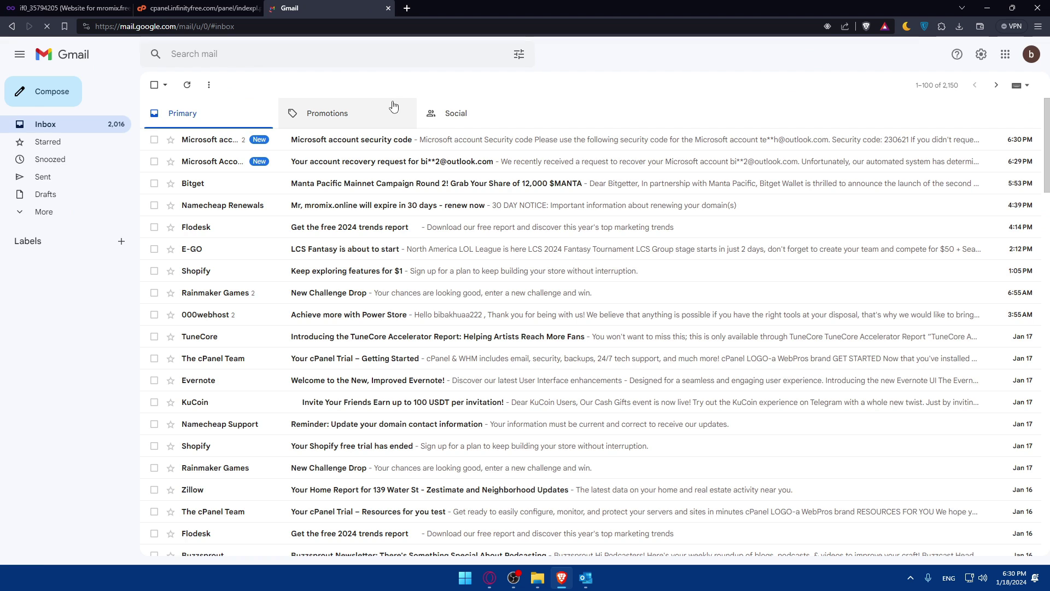
click(283, 144)
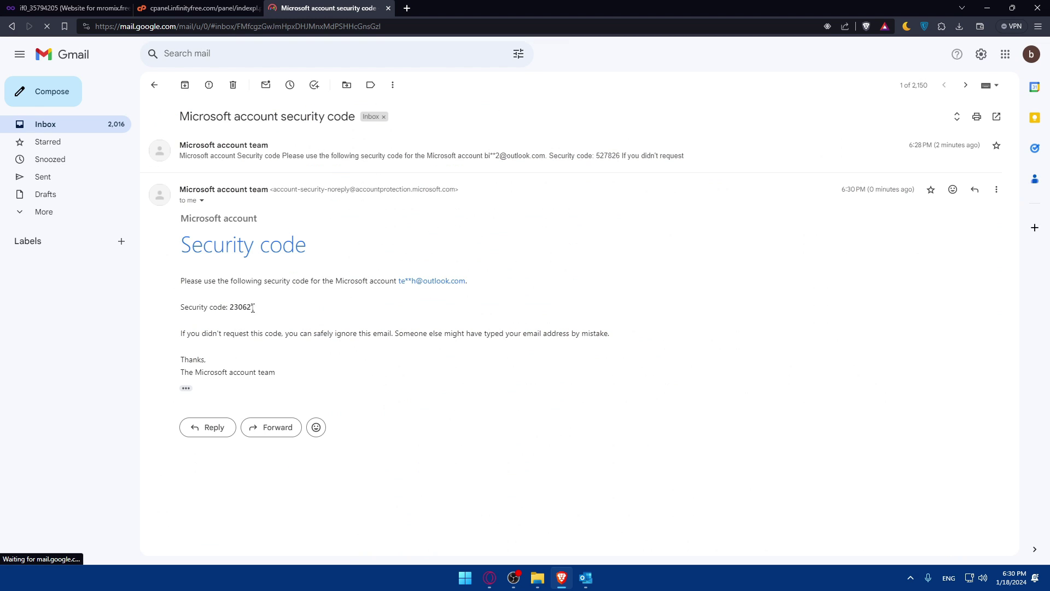
drag(252, 307, 261, 311)
key(ctrl+c)
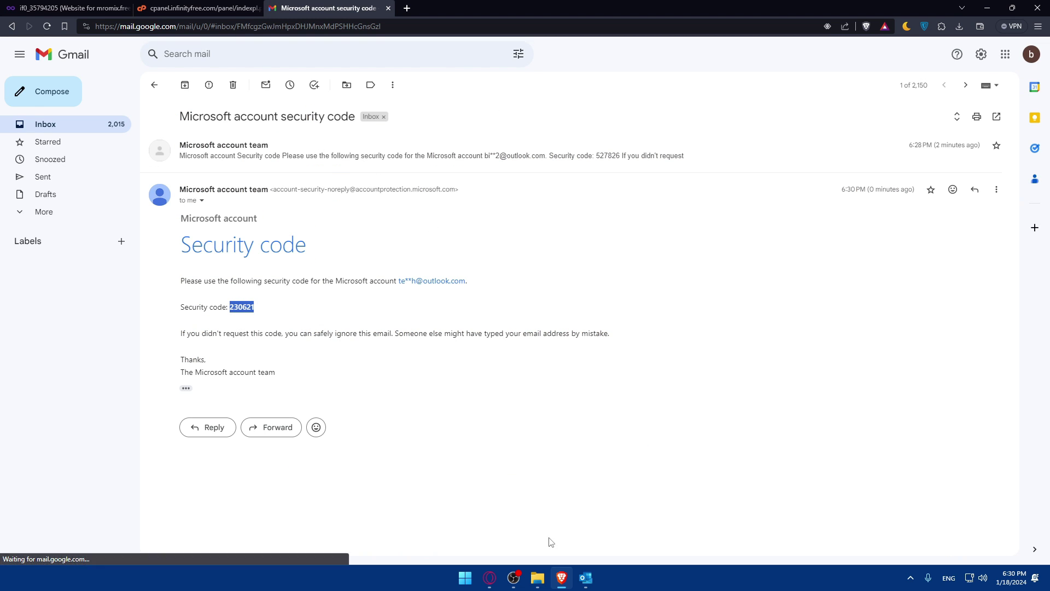
Step: Paste the security code into Outlook's Code field and submit it
click(585, 579)
key(ctrl+v)
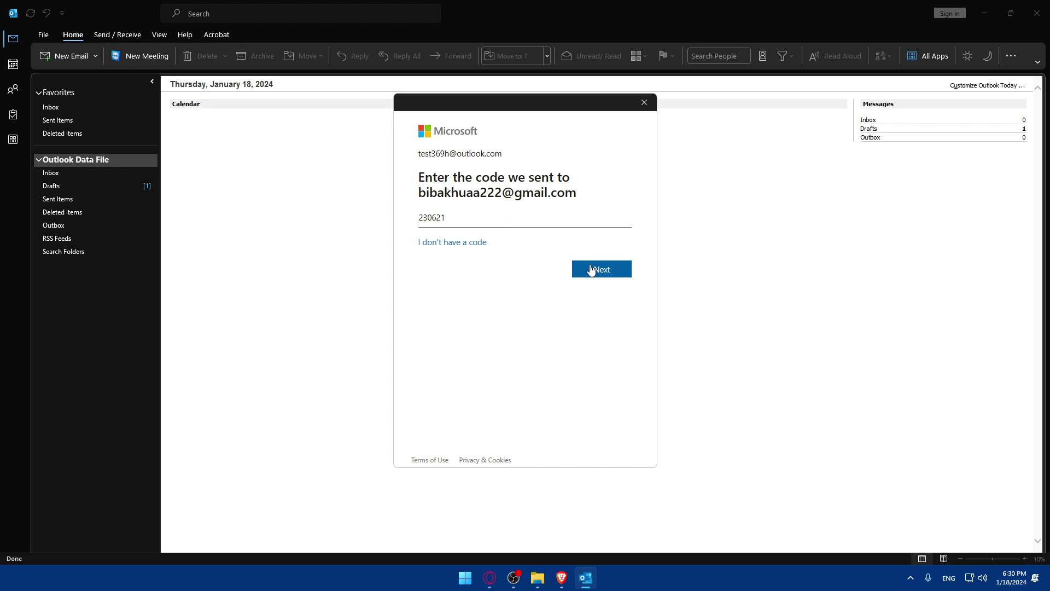
click(590, 269)
click(501, 218)
click(584, 276)
click(584, 275)
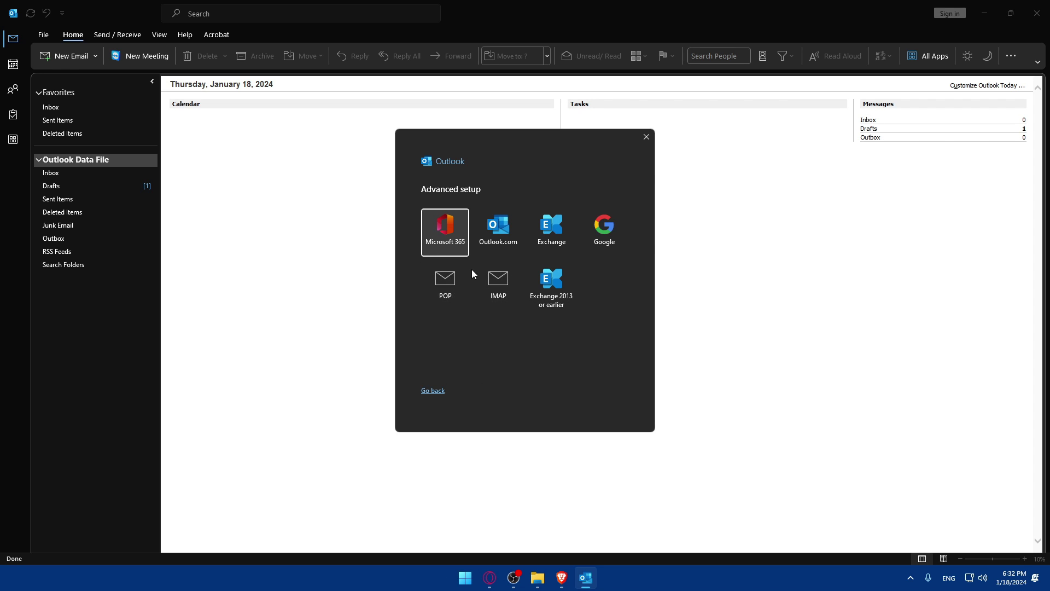
Step: Choose POP as the account type, then bring up the vistapanel control panel tab in Brave
click(455, 284)
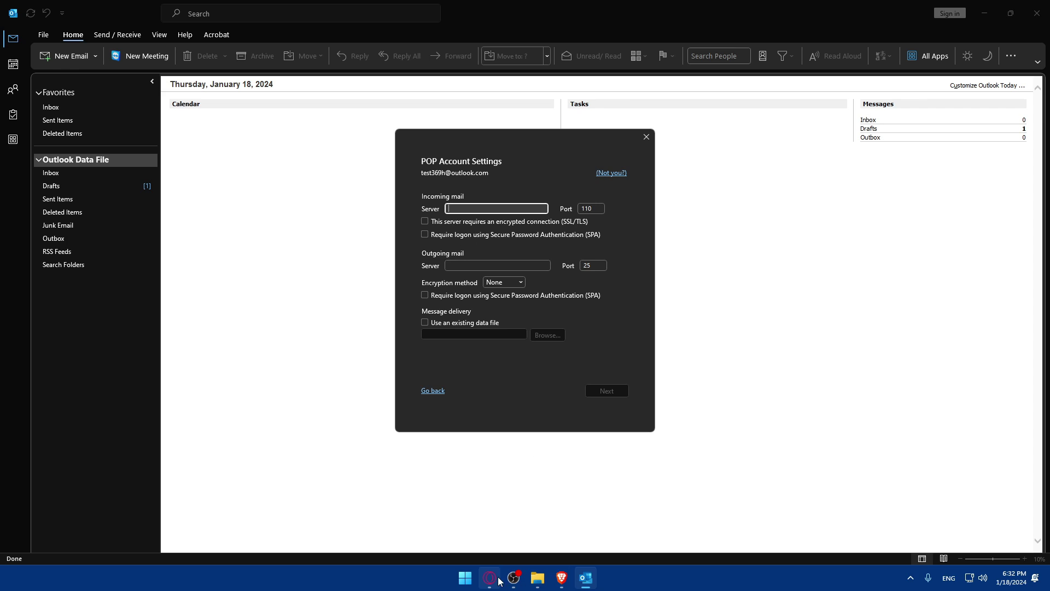
click(558, 578)
click(185, 7)
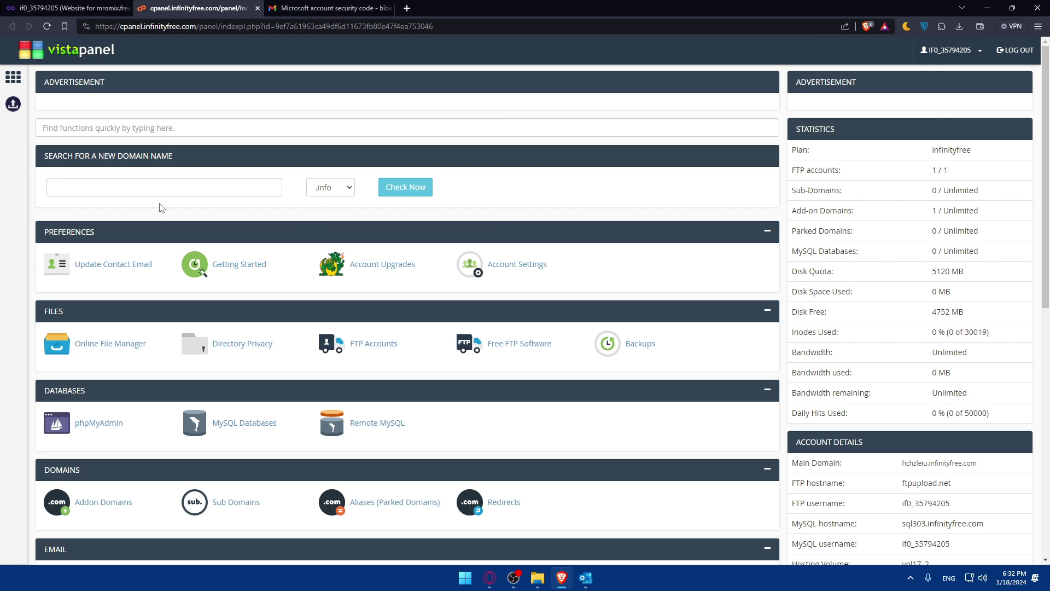
Step: Open the FTP Accounts page from the vistapanel dashboard's Files section
scroll(166, 207, down, 8)
scroll(167, 206, down, 1)
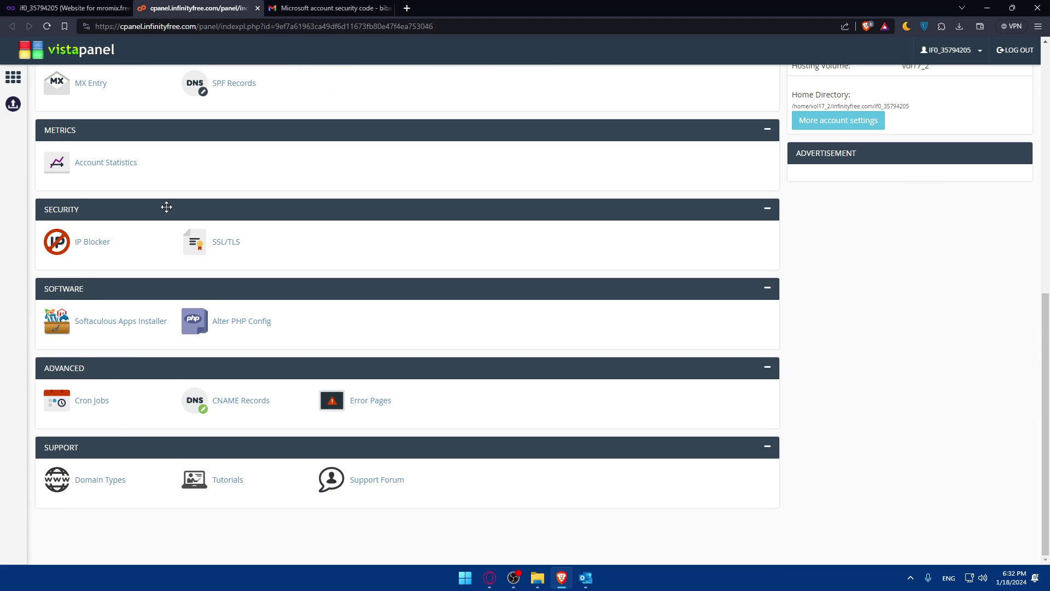
scroll(166, 207, up, 4)
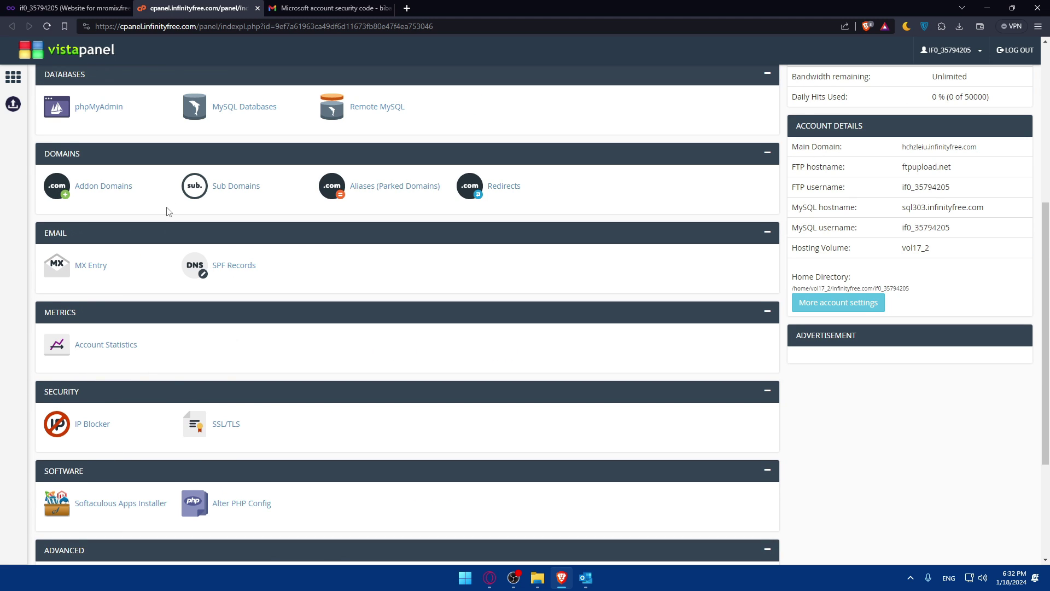
scroll(167, 209, up, 6)
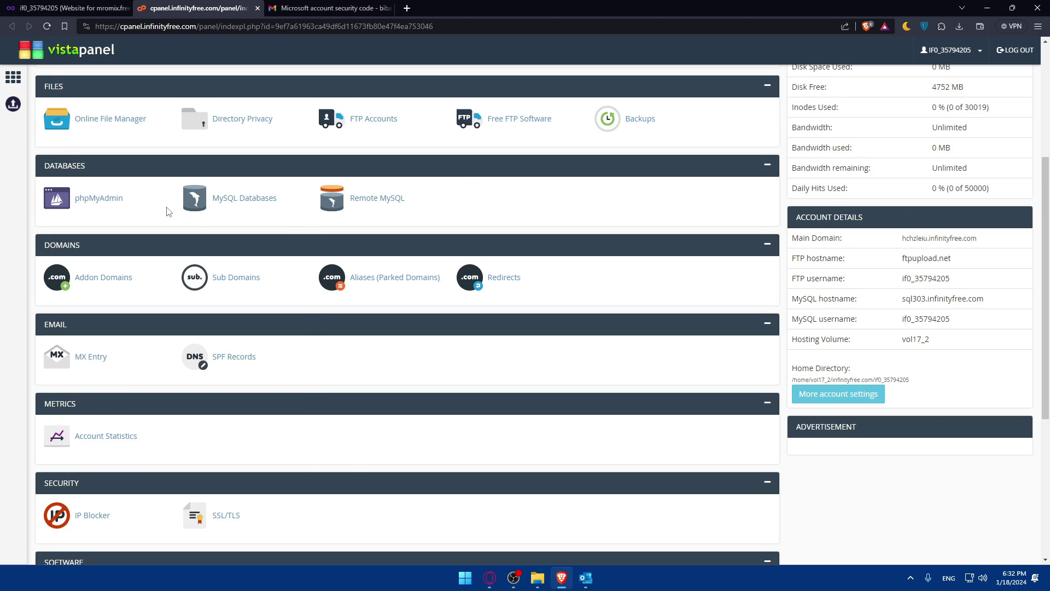
click(357, 301)
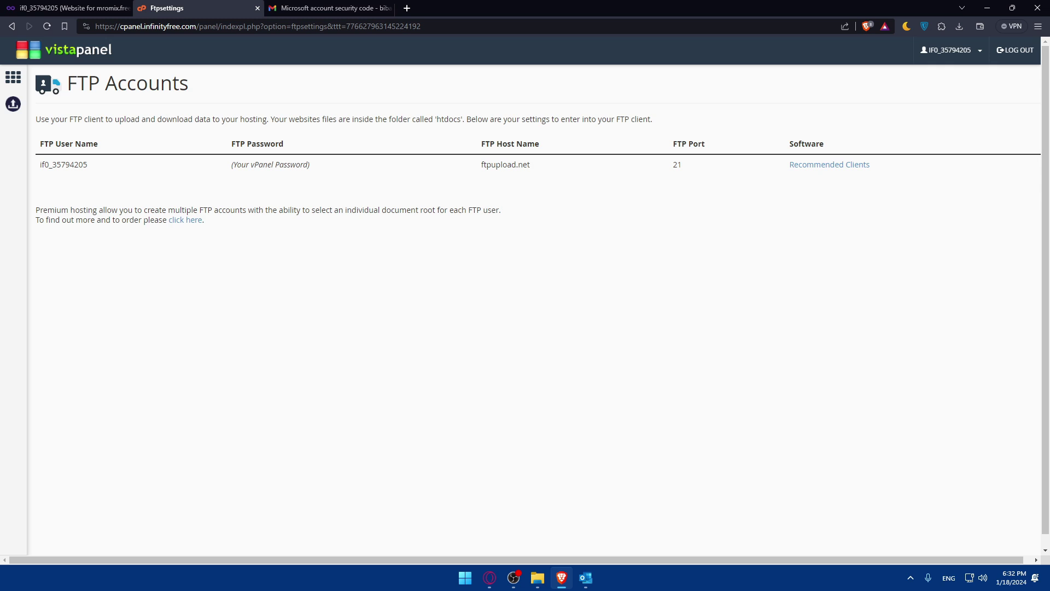
Step: Return to Outlook's POP Account Settings, focus the incoming server field, and compare with the browser
key(alt+Tab)
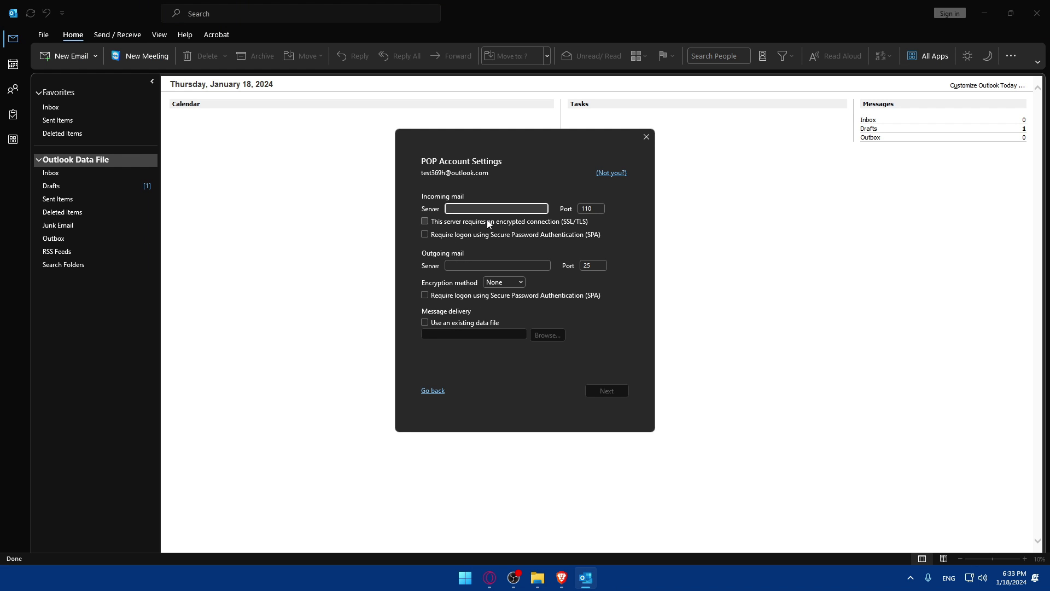
text(-)
click(562, 577)
click(586, 578)
Step: Go back to the vistapanel dashboard and scroll to Account Details showing ftpupload.net
click(562, 577)
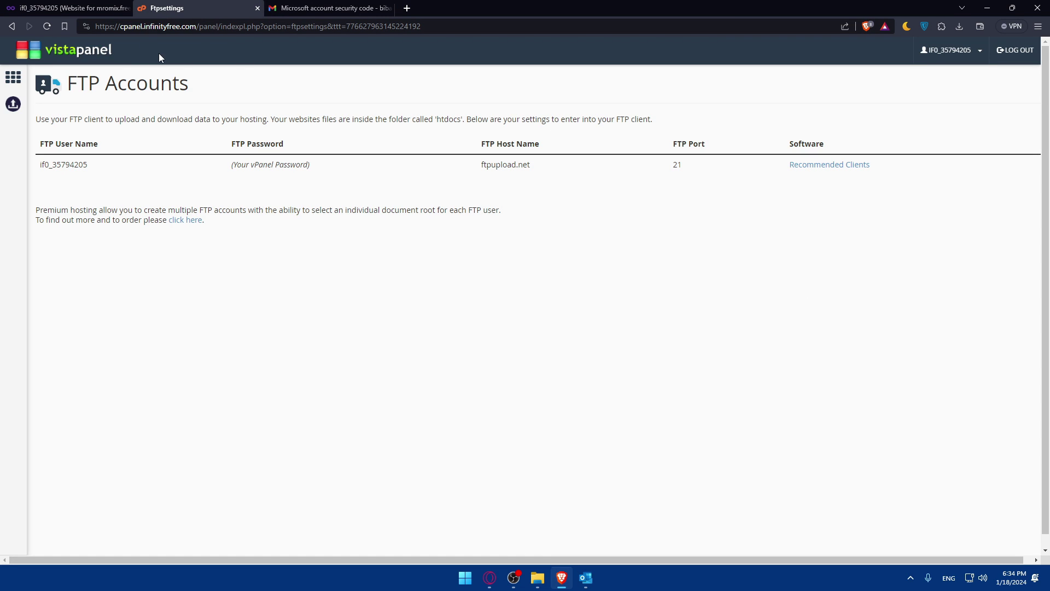
key(alt+Left)
scroll(863, 275, down, 3)
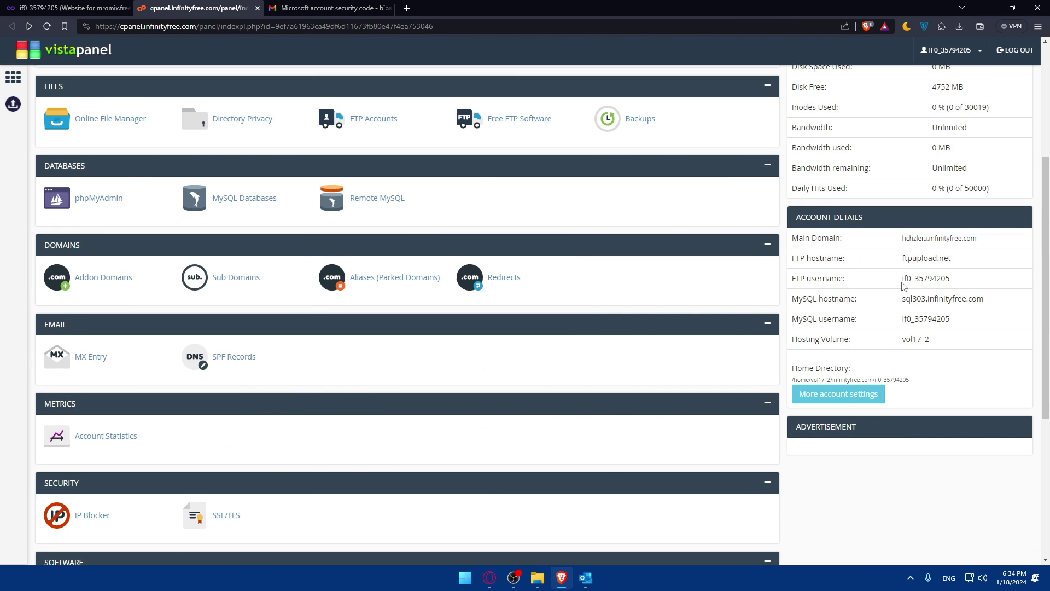
scroll(853, 446, down, 2)
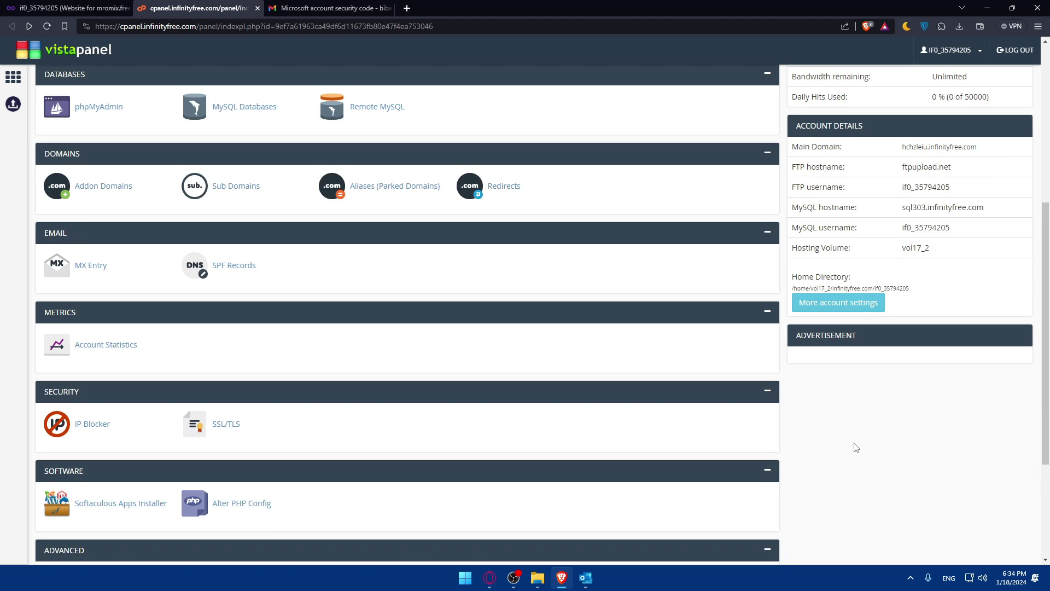